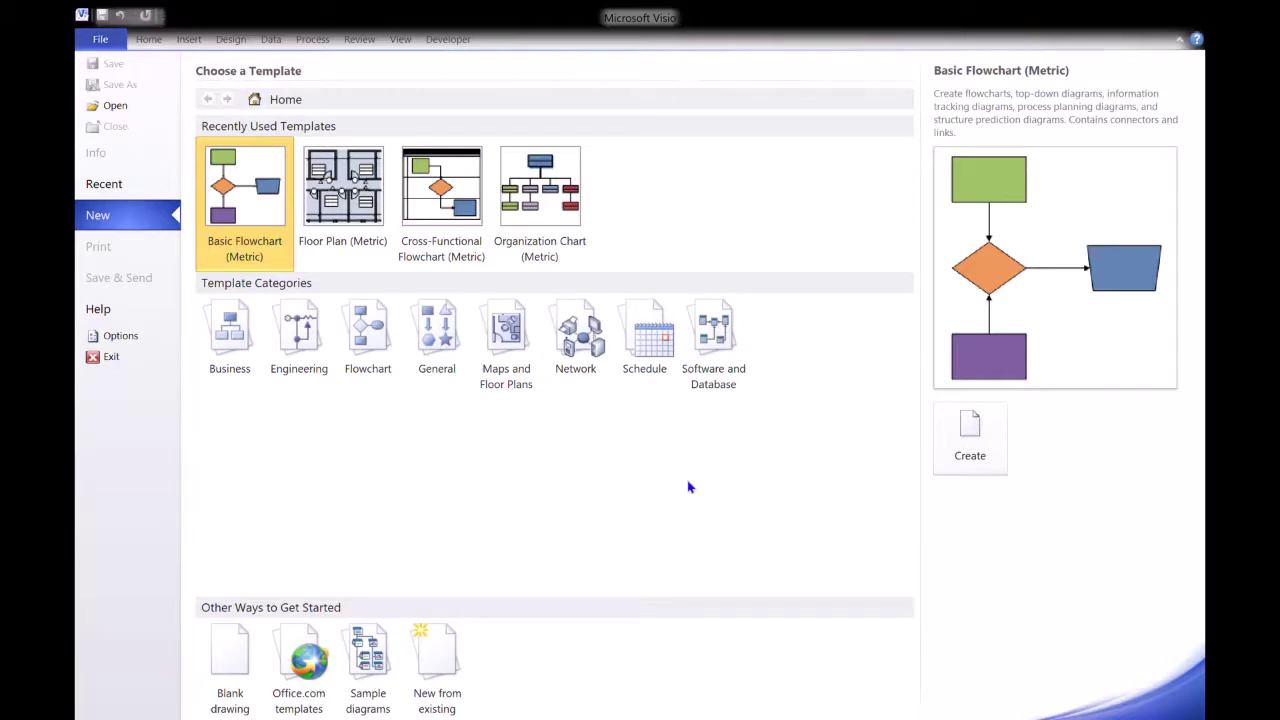
Create a Basic Flowchart drawing in metric units and place a Start/End shape in the upper-left part of the page.
left_click(370, 358)
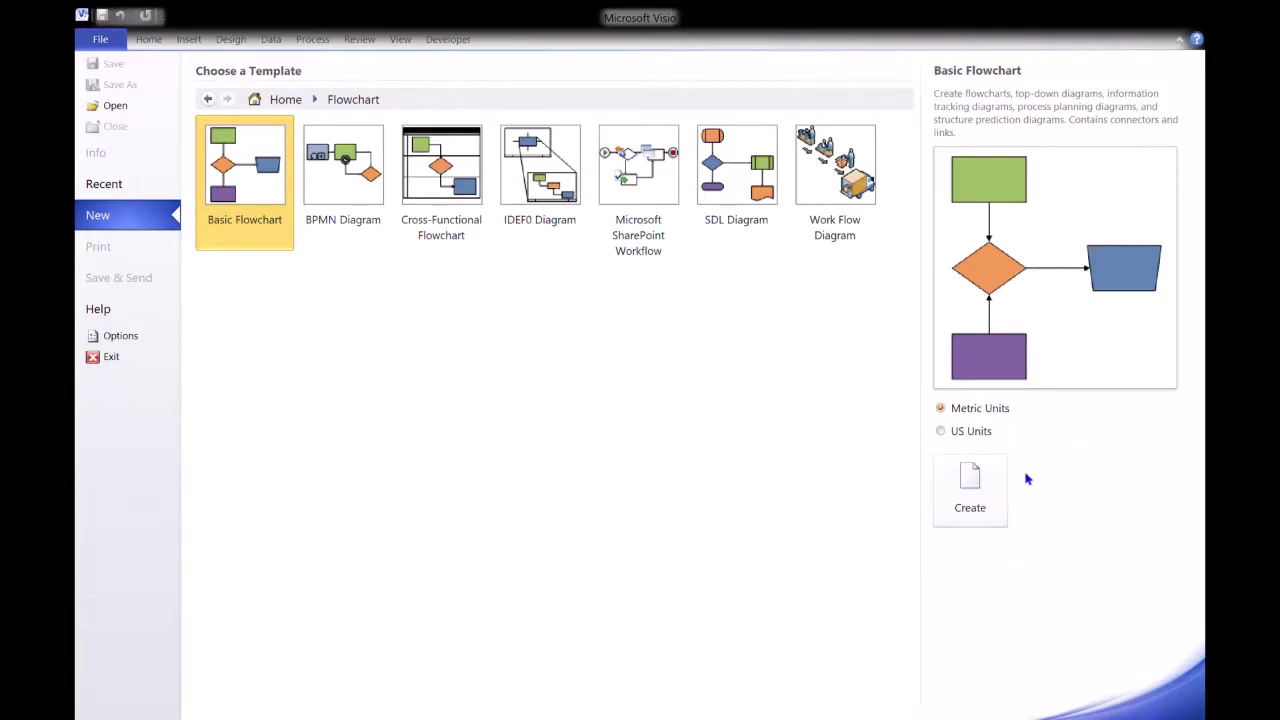
left_click(969, 505)
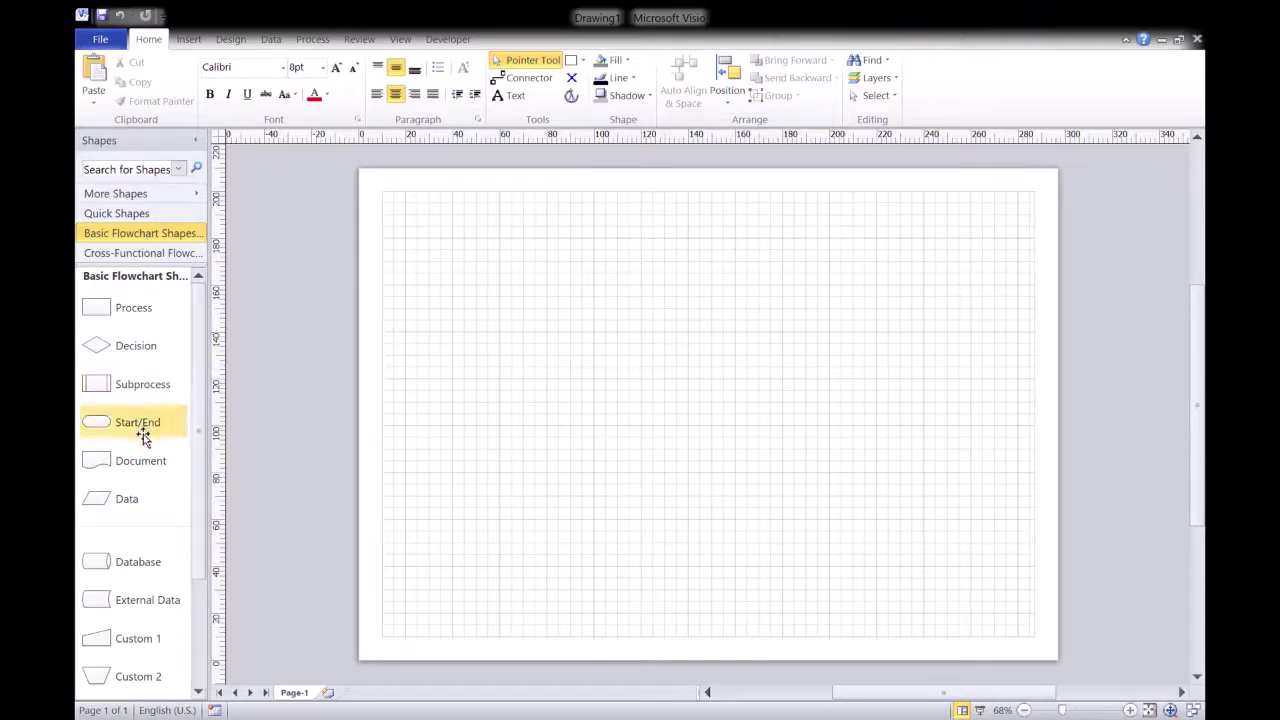
left_click_drag(144, 438, 508, 340)
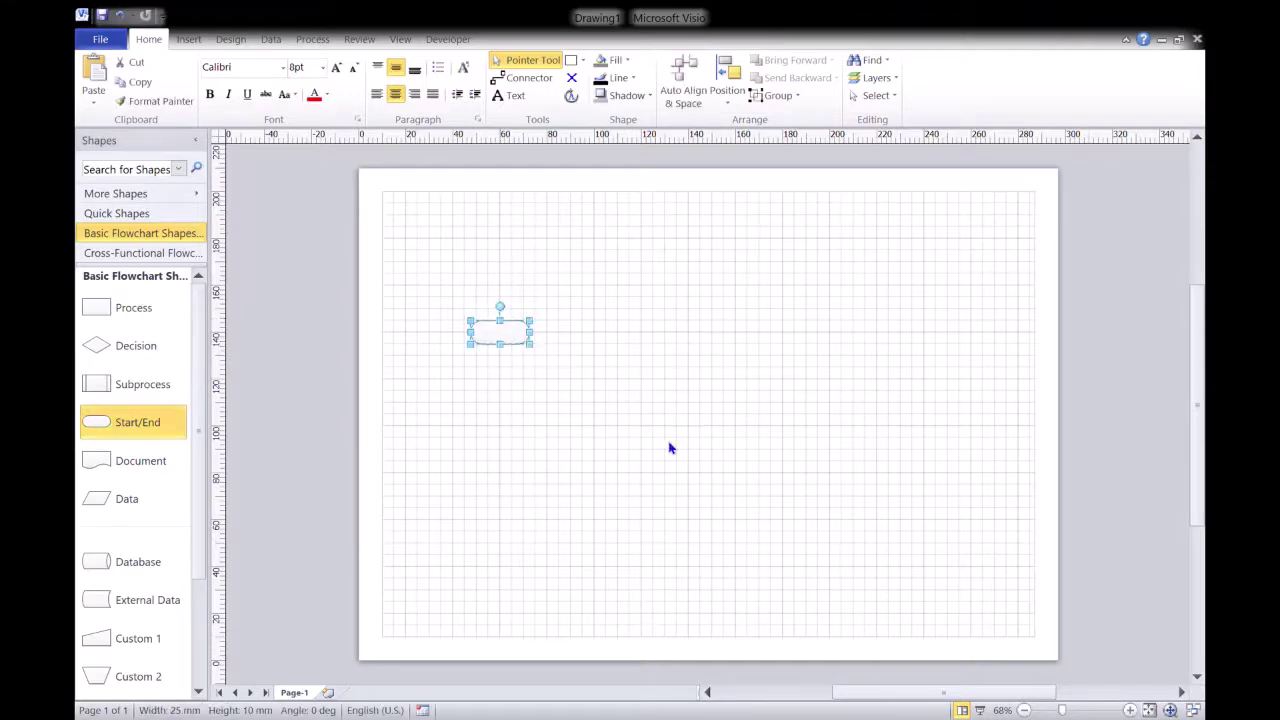
left_click(658, 426)
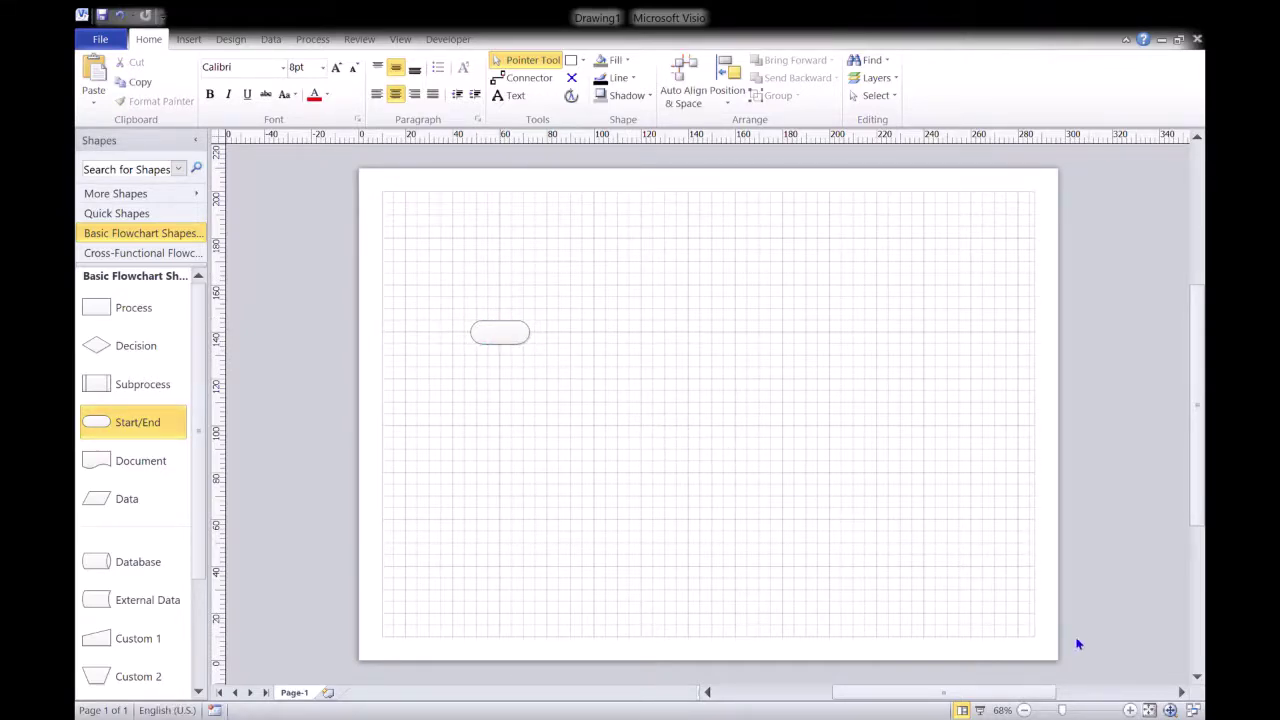
Enlarge the Start/End shape to about 48.5 mm wide and 19.4 mm high.
left_click(1131, 710)
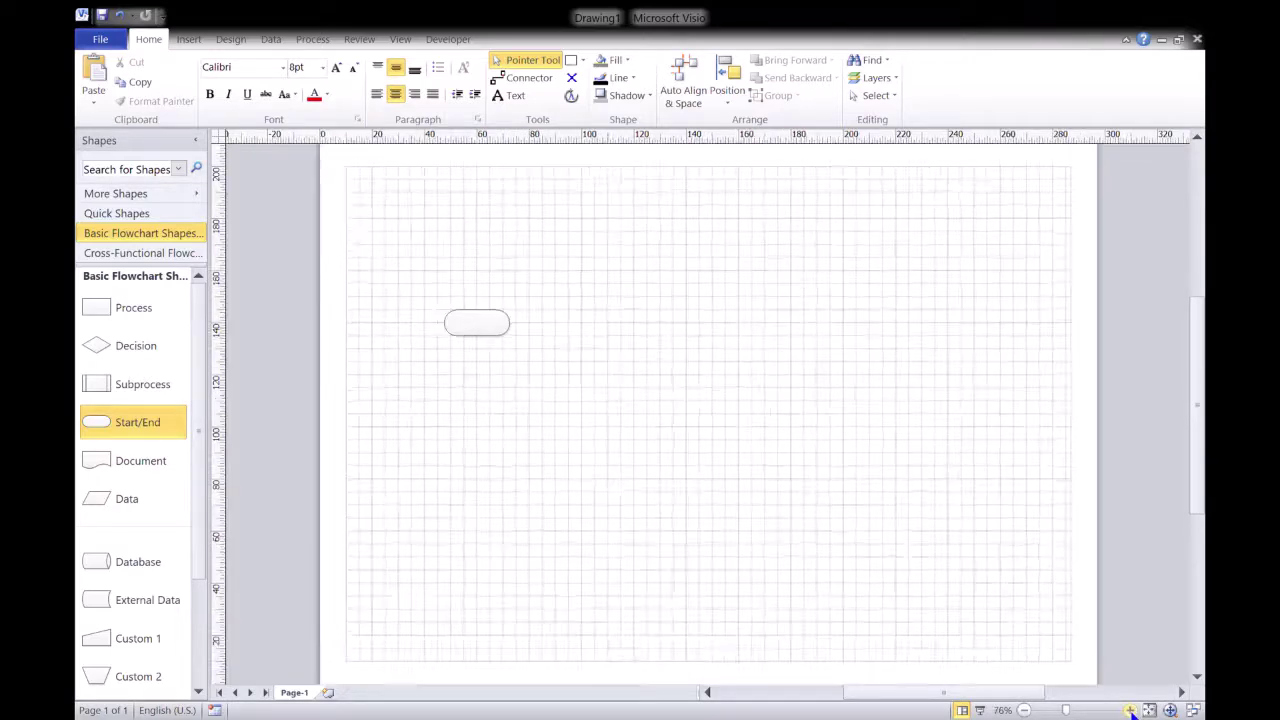
left_click(1131, 710)
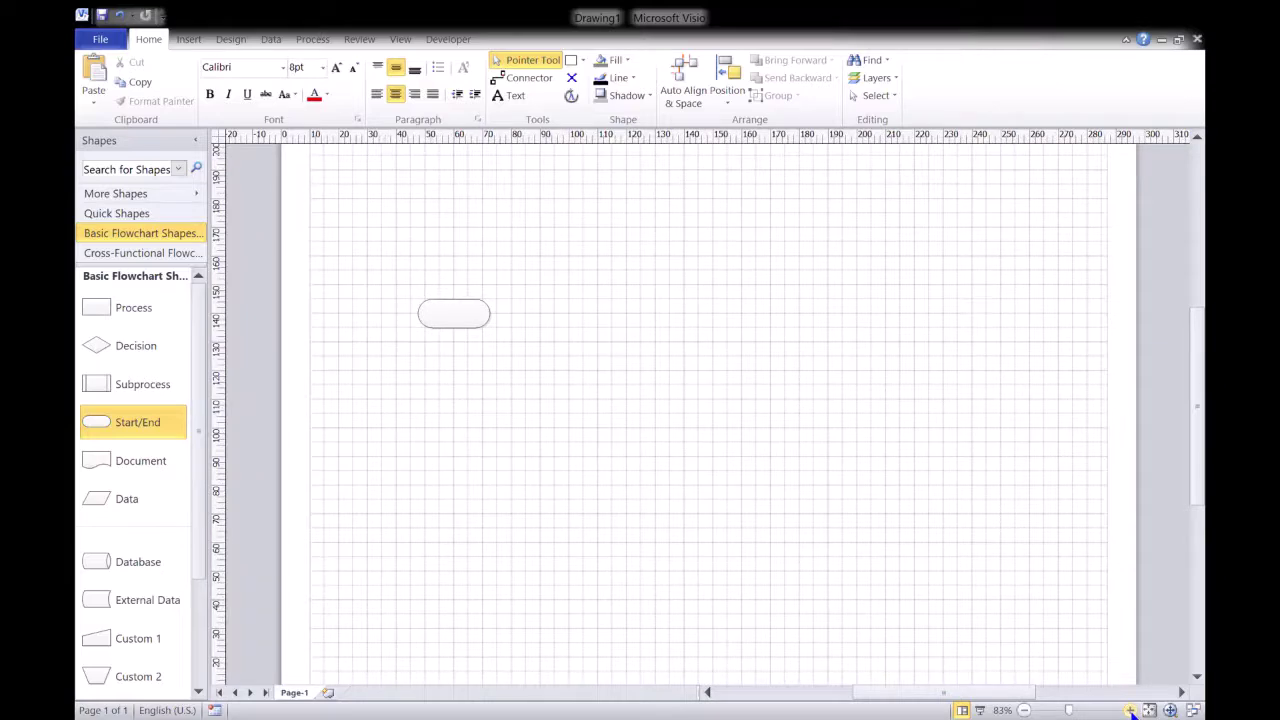
left_click(1131, 710)
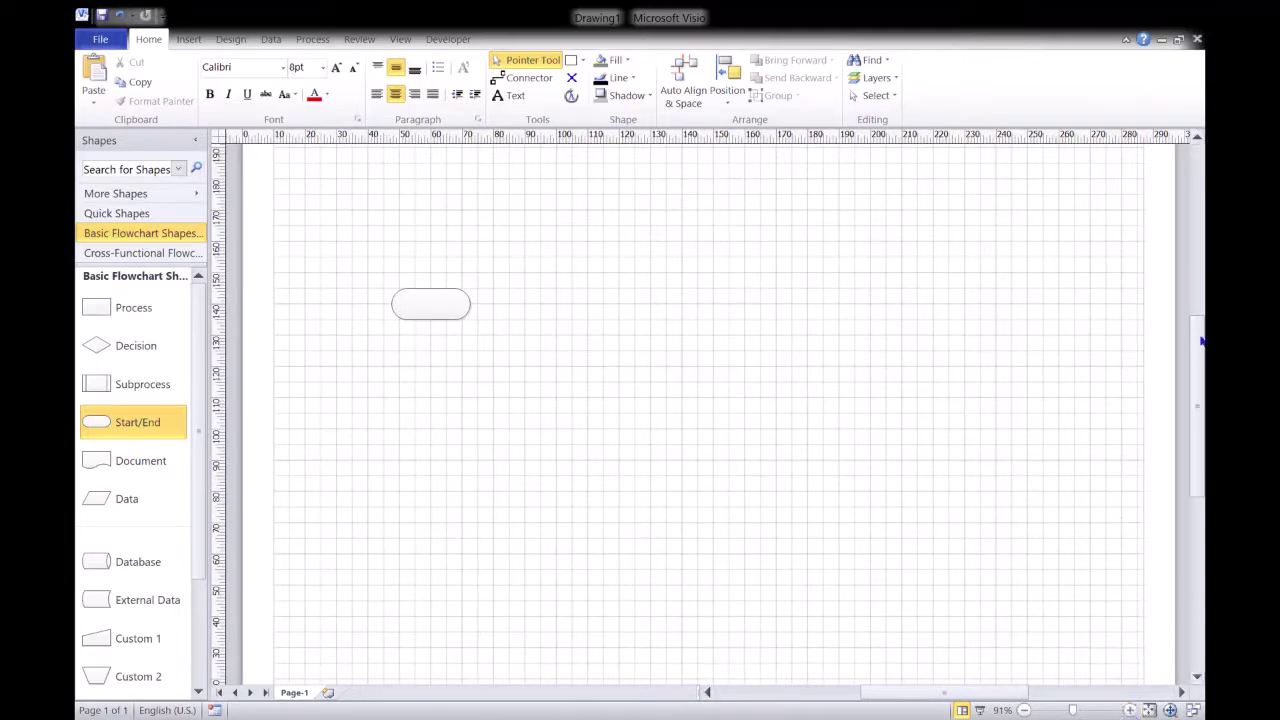
left_click(1131, 710)
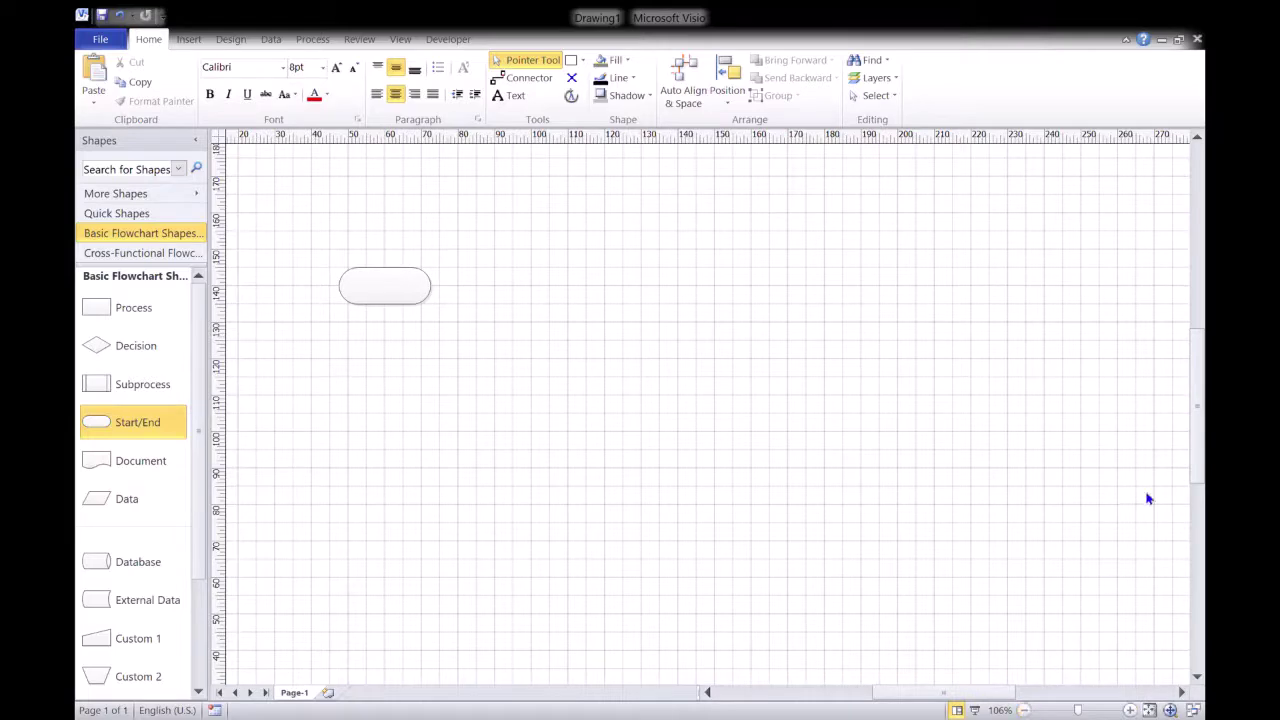
left_click(1198, 141)
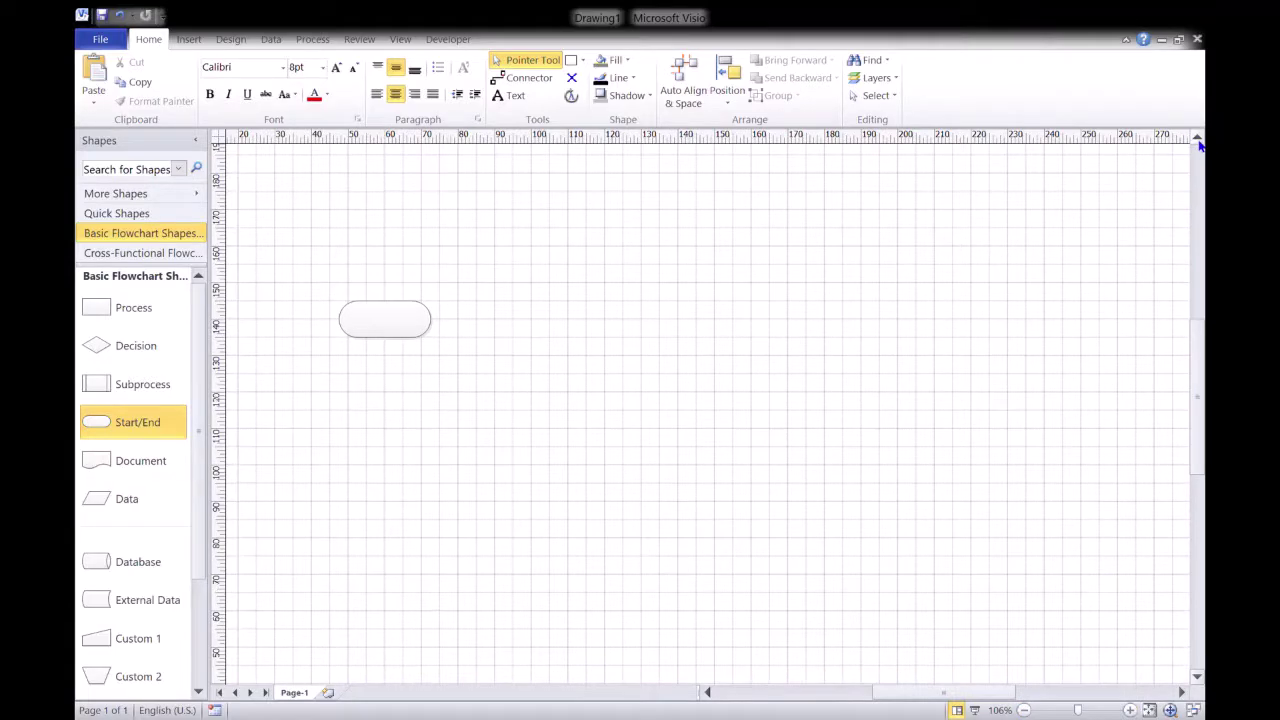
left_click(1198, 141)
left_click(1198, 141)
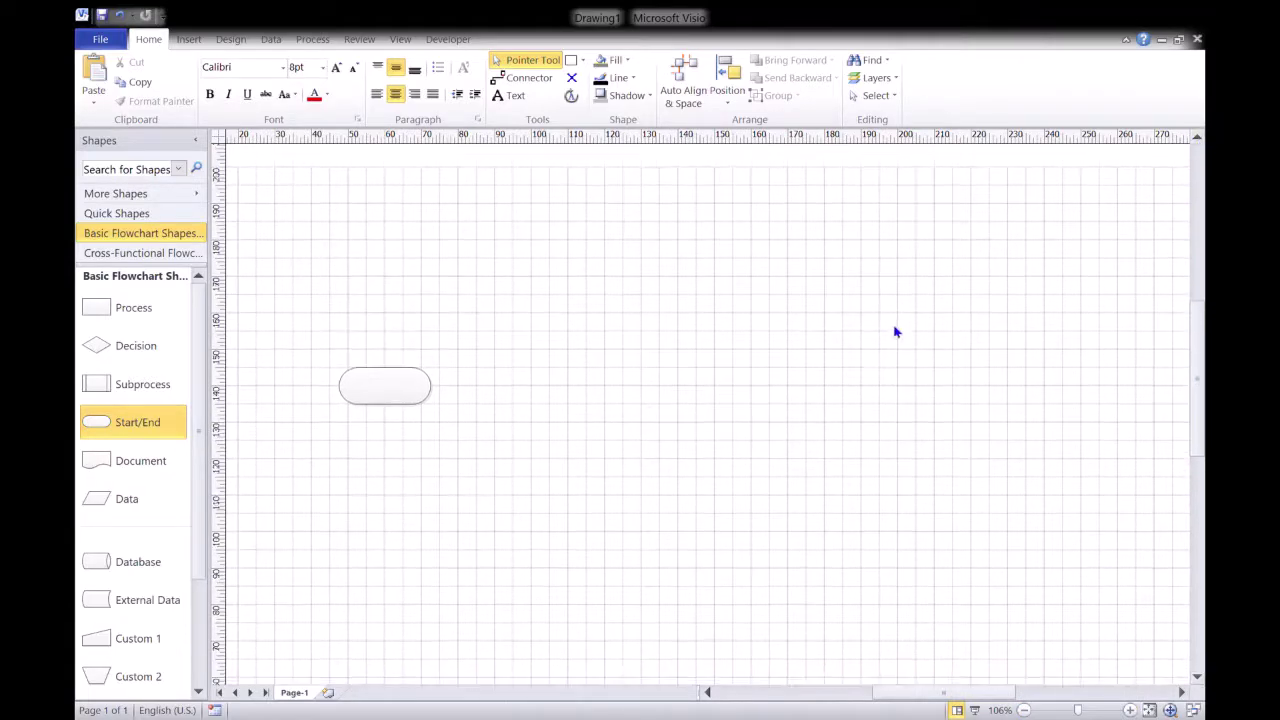
left_click(408, 405)
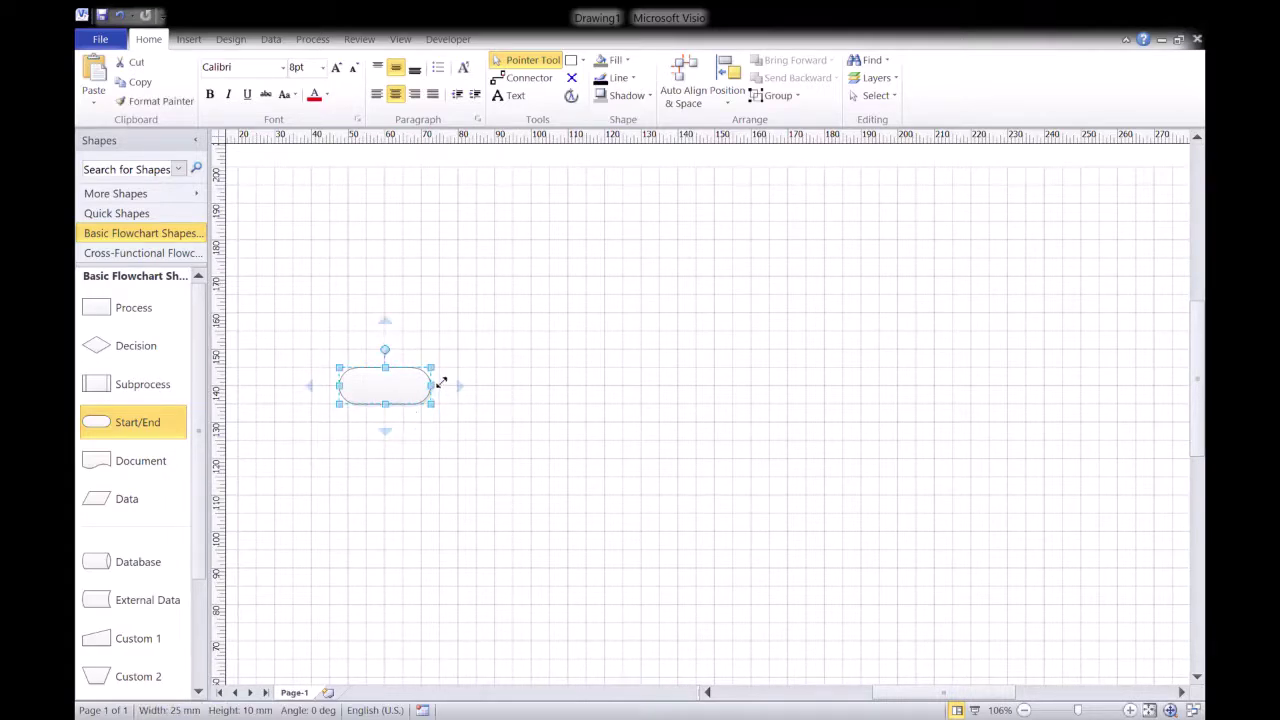
left_click_drag(441, 382, 515, 338)
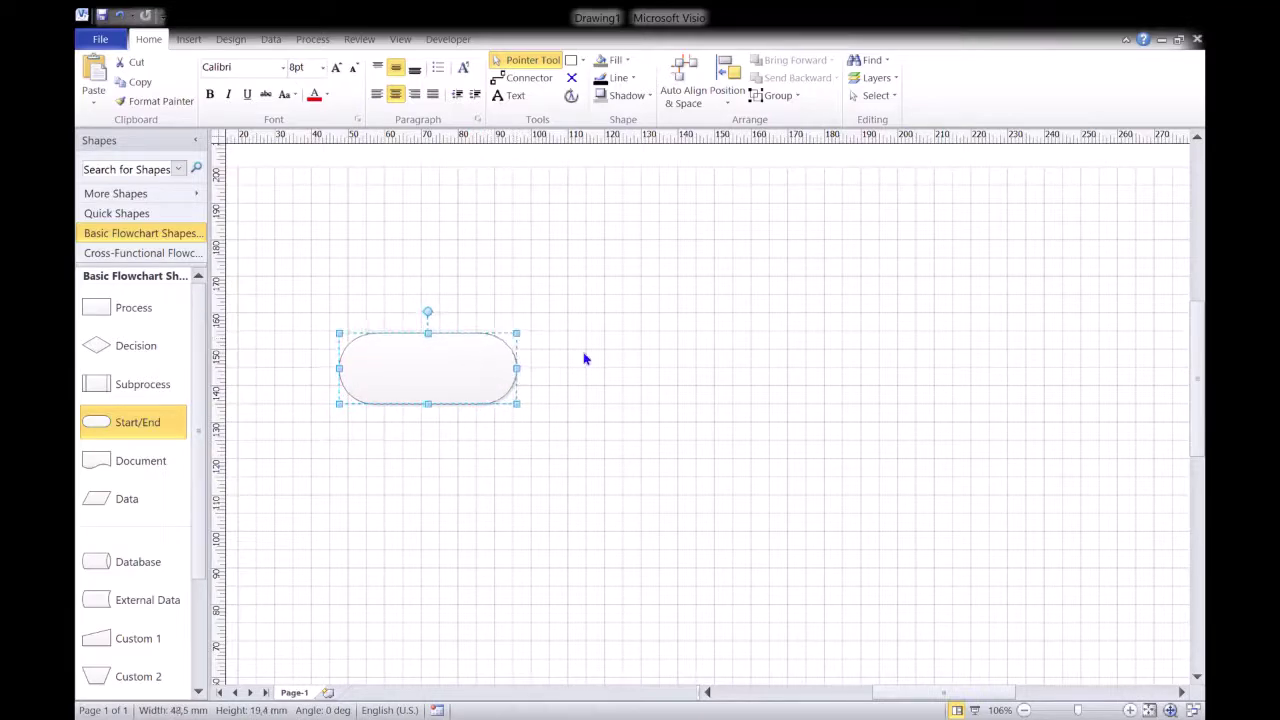
left_click(785, 414)
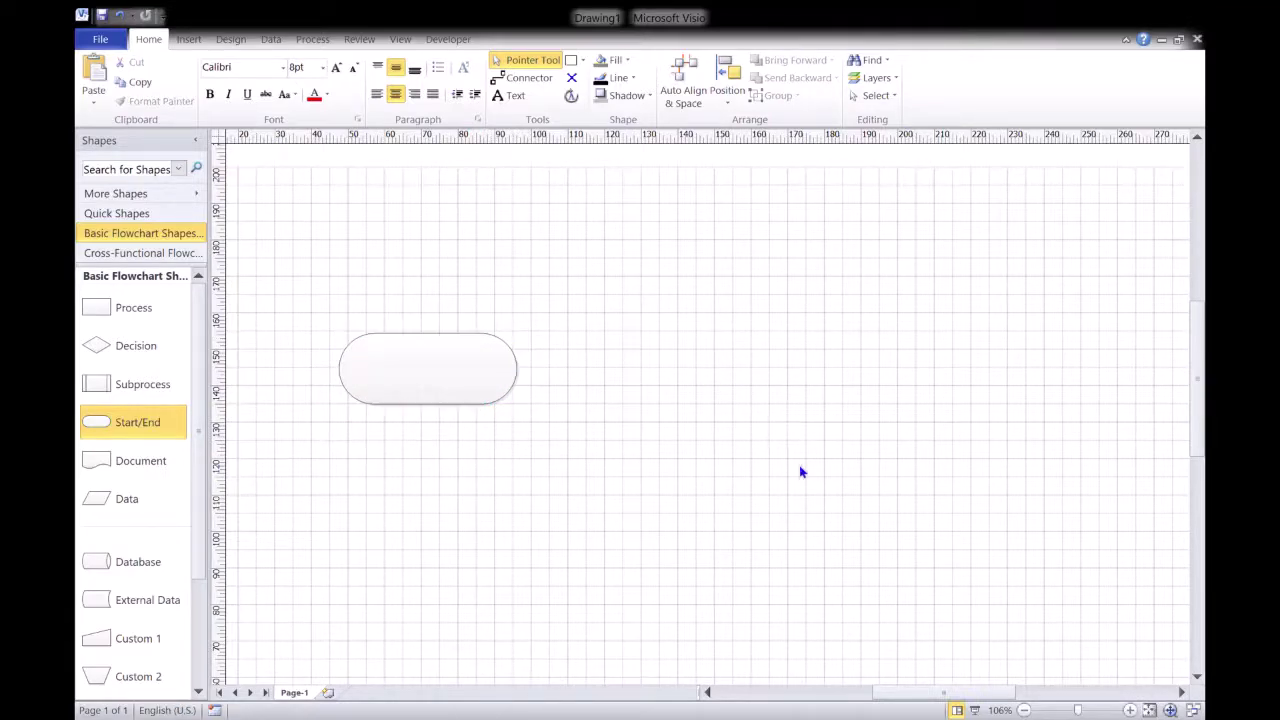
Reduce the Start/End shape to about 42.5 mm wide and 17 mm high.
left_click(707, 692)
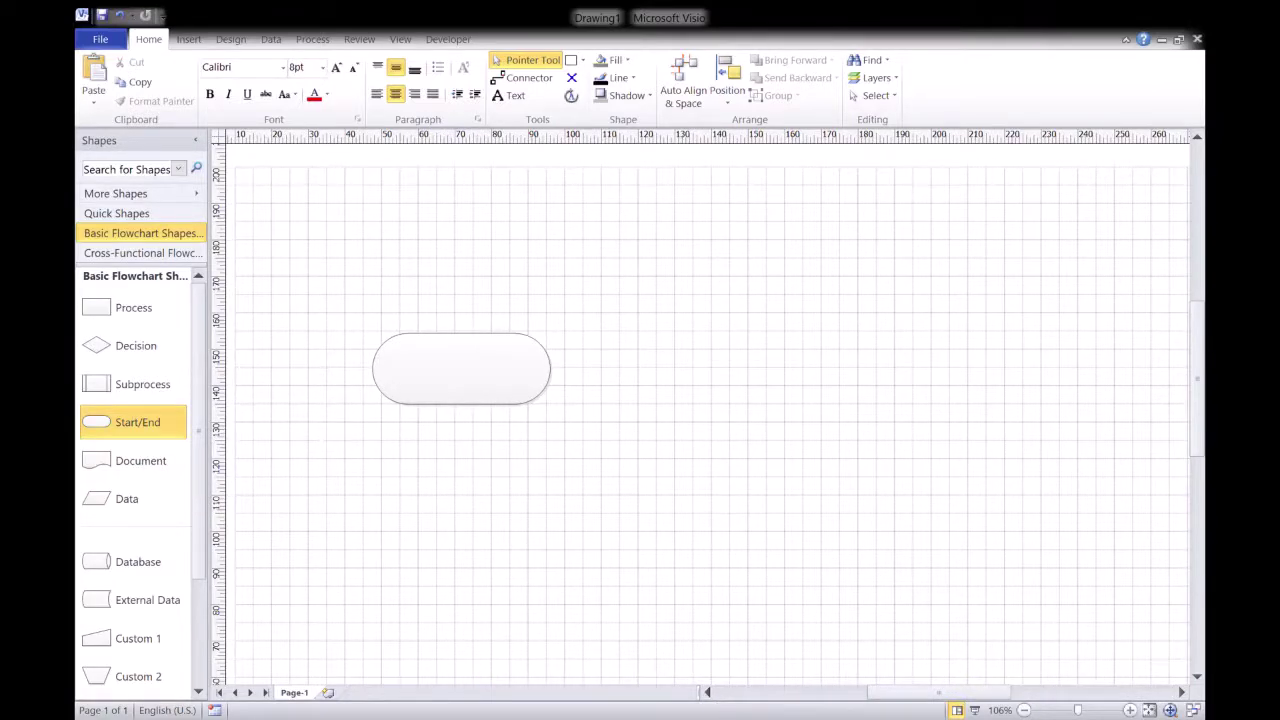
left_click(1024, 710)
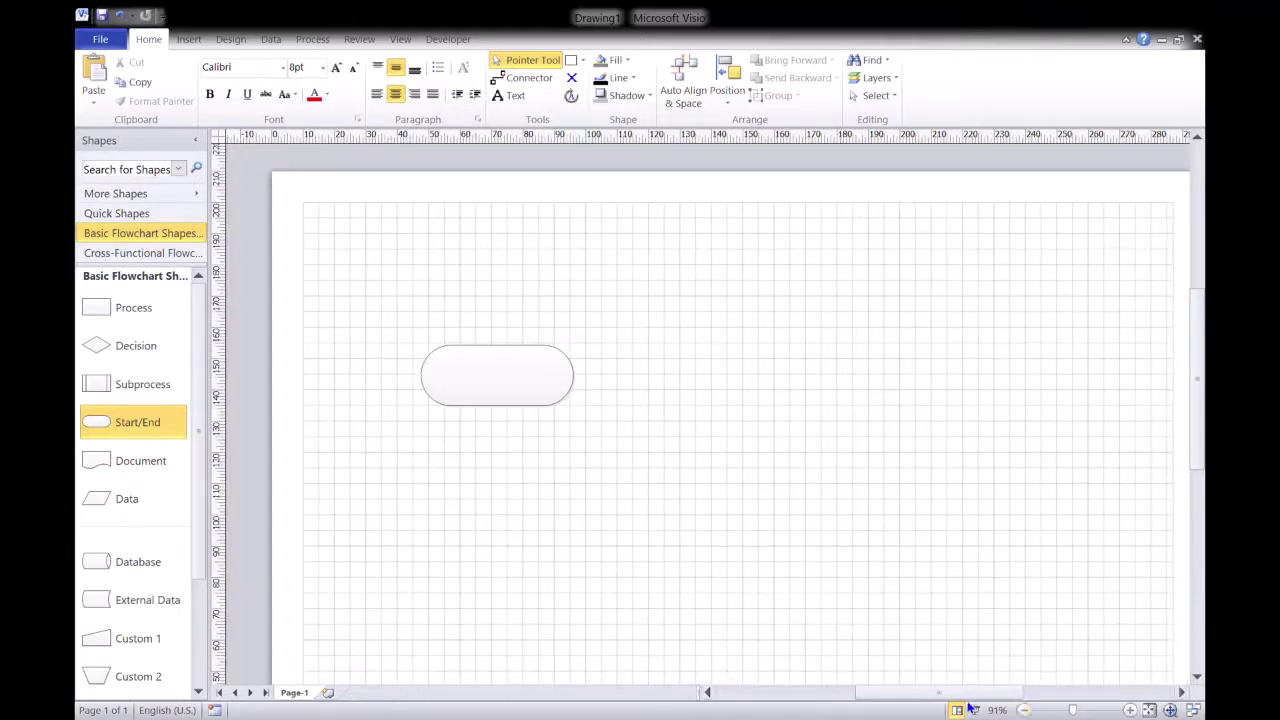
left_click_drag(966, 696, 972, 701)
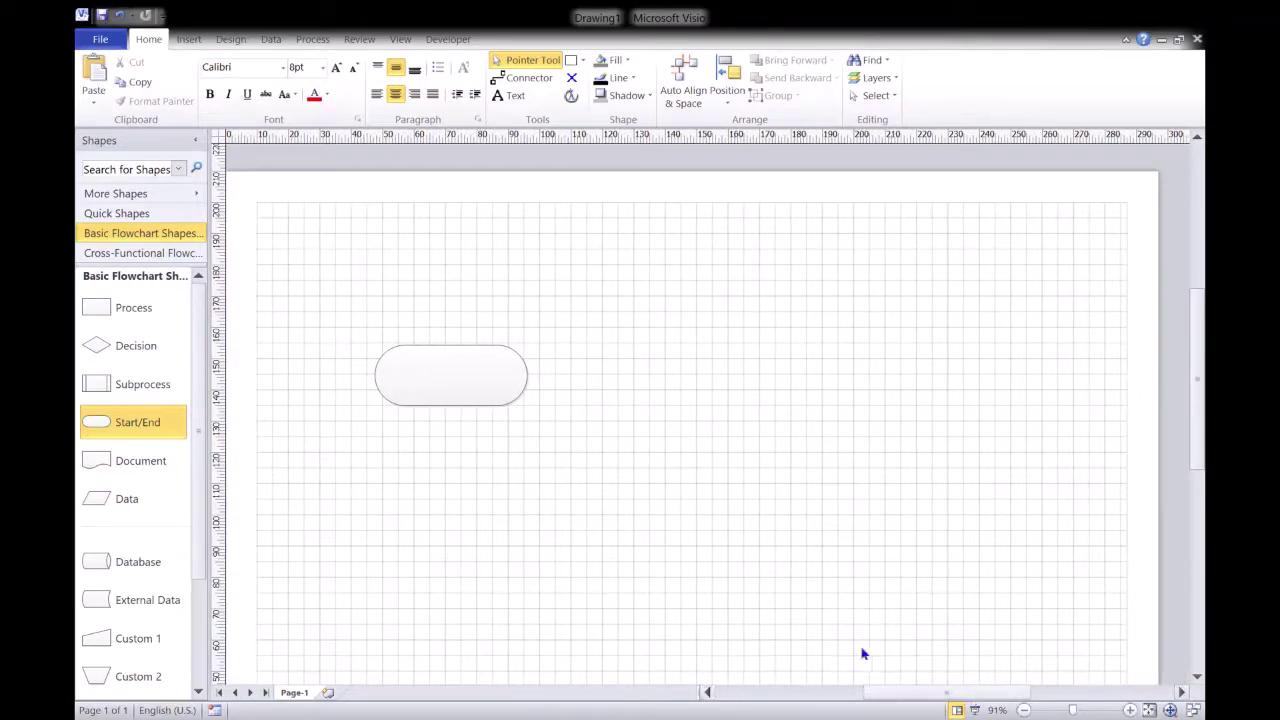
left_click(513, 408)
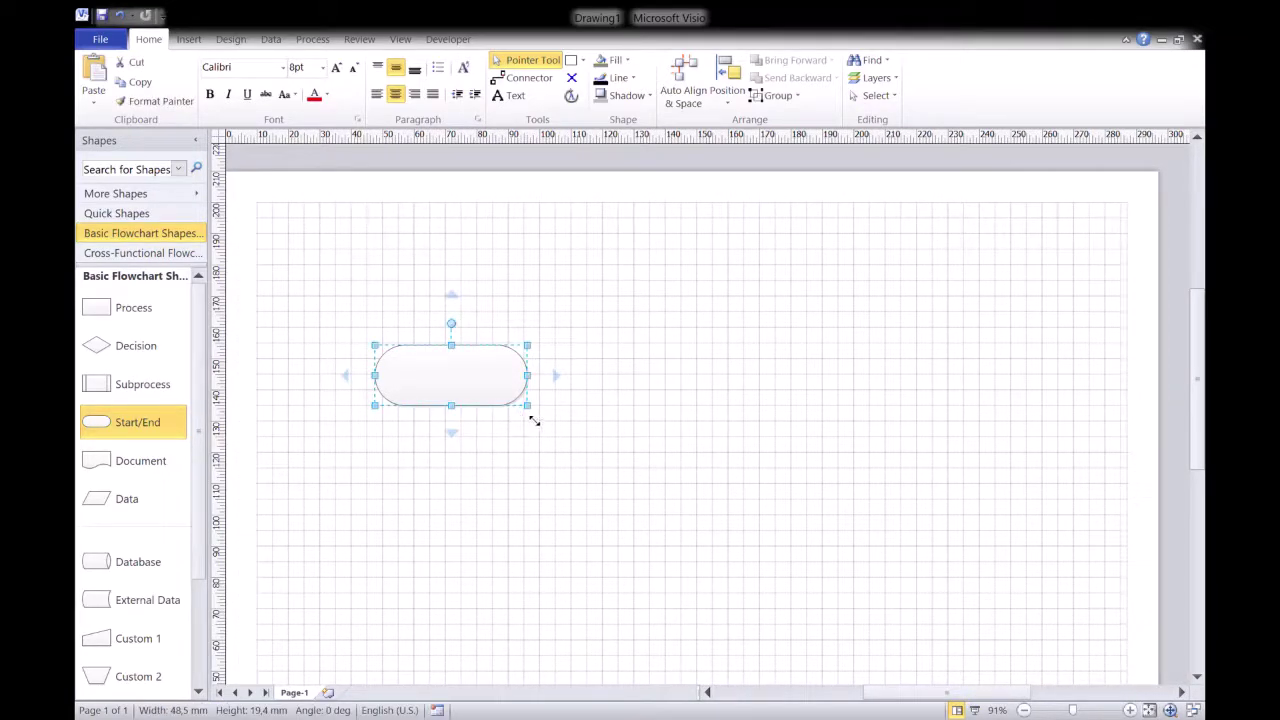
left_click_drag(535, 420, 517, 403)
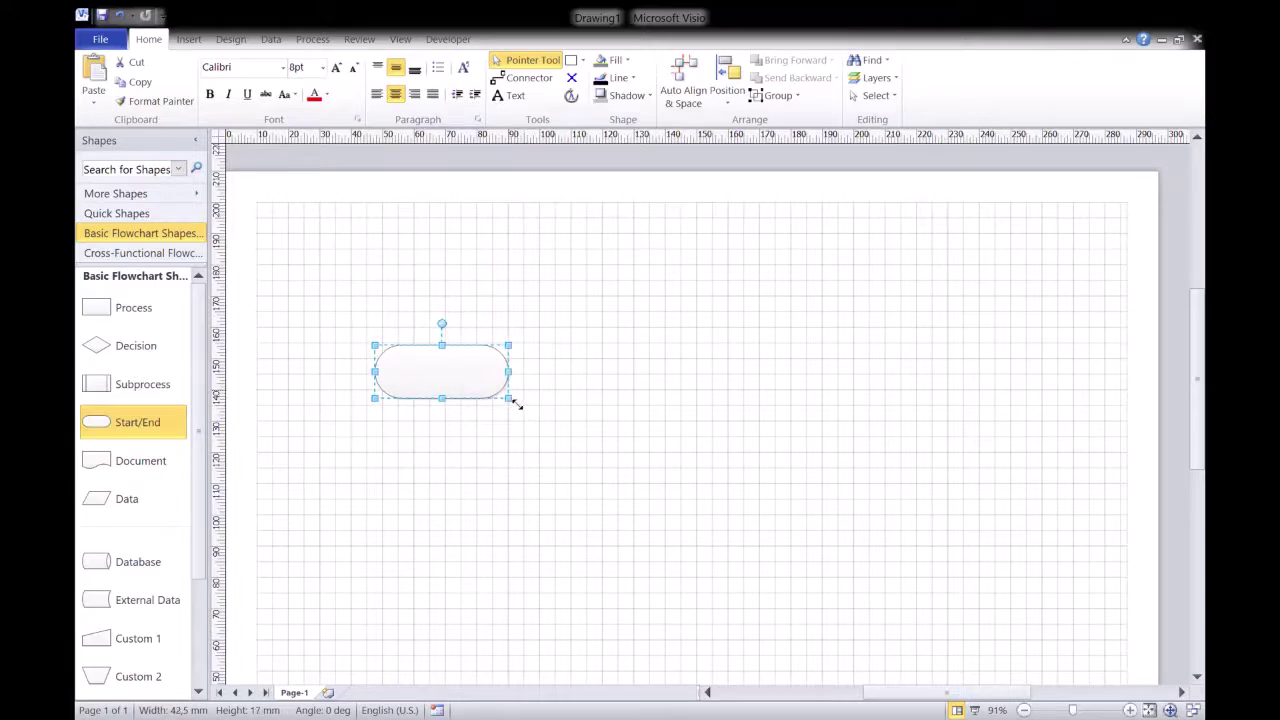
left_click(705, 435)
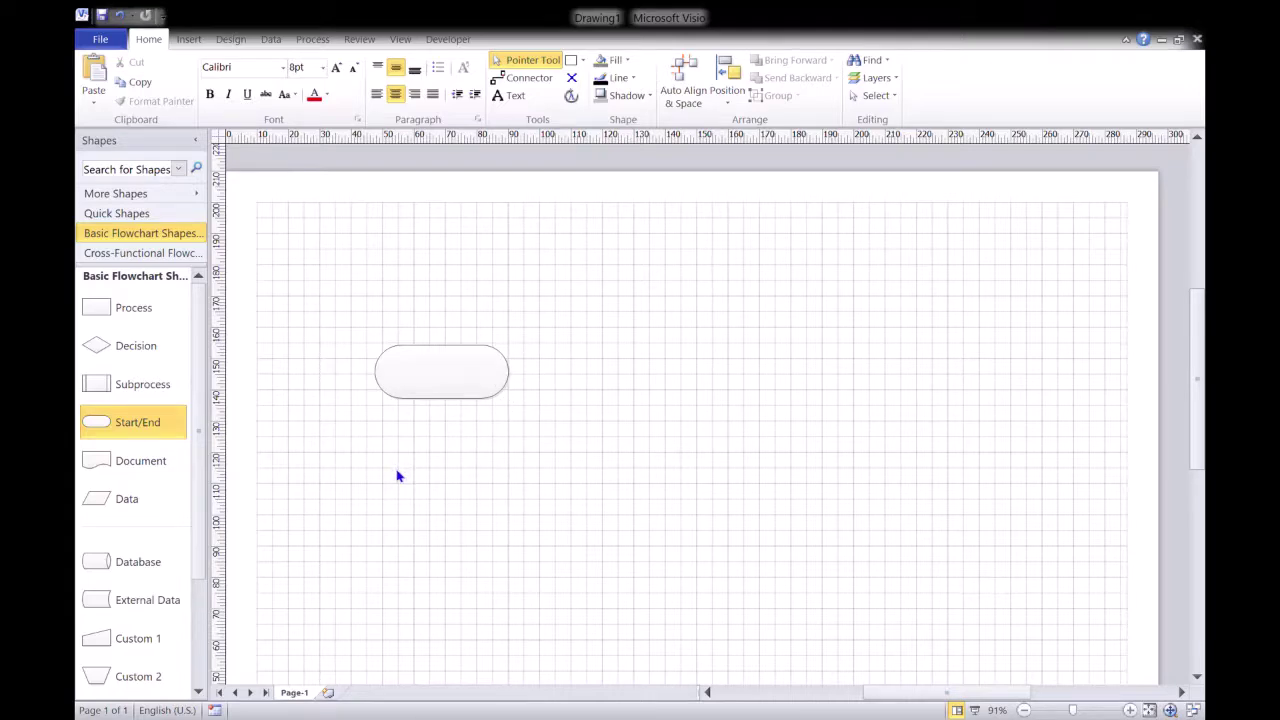
Add a Data, a Decision and a Process shape in one row to the right of the Start/End shape.
mouse_move(131, 506)
left_mouse_down()
mouse_move(380, 483)
mouse_move(604, 383)
left_mouse_up()
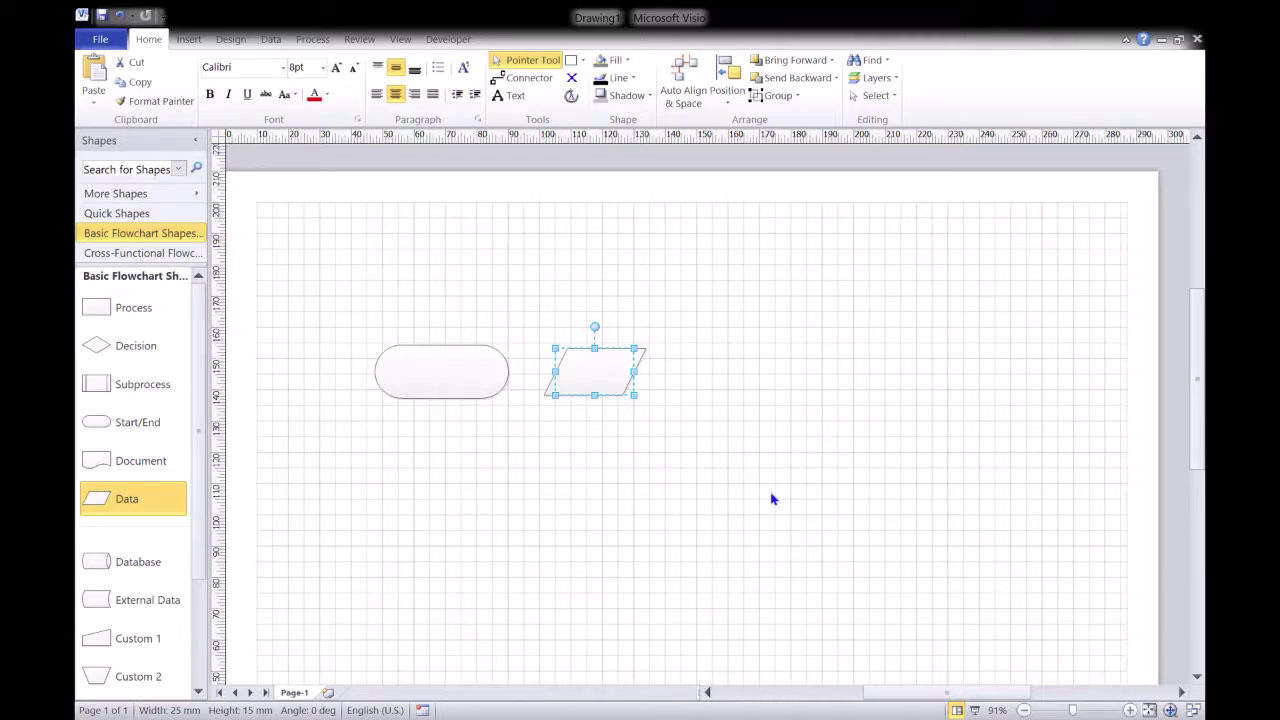
left_click(741, 504)
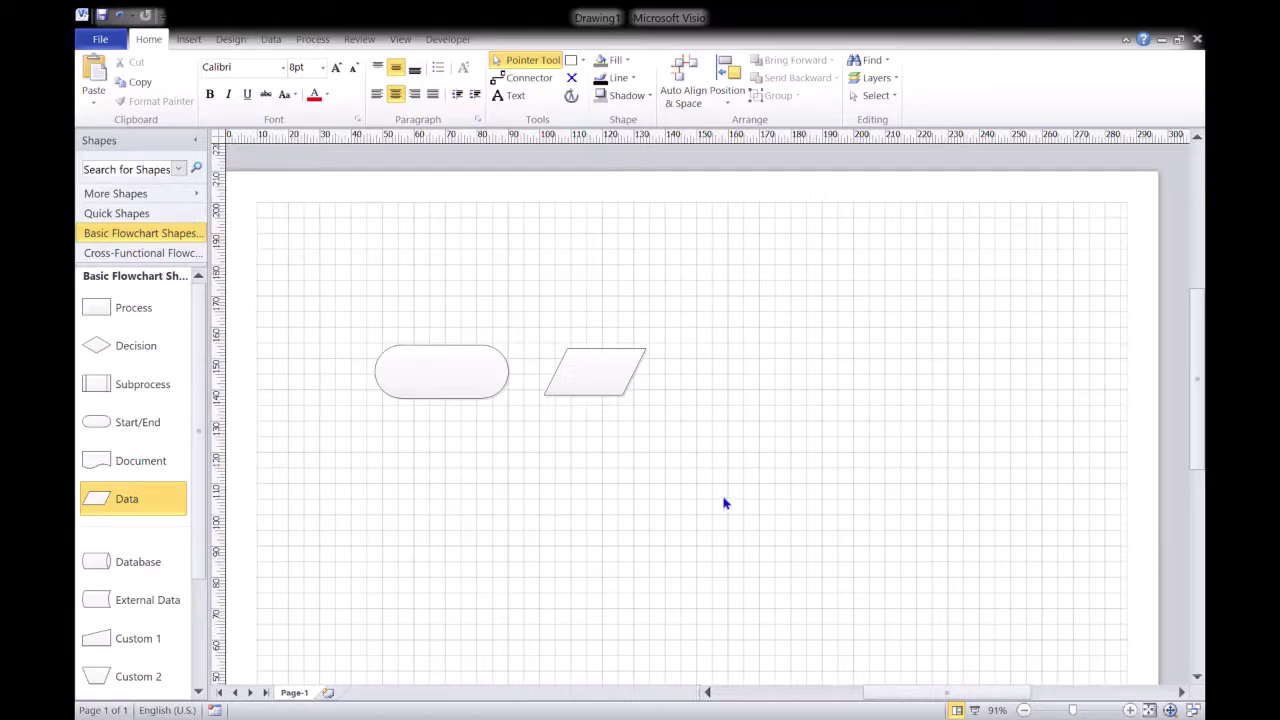
left_click(140, 357)
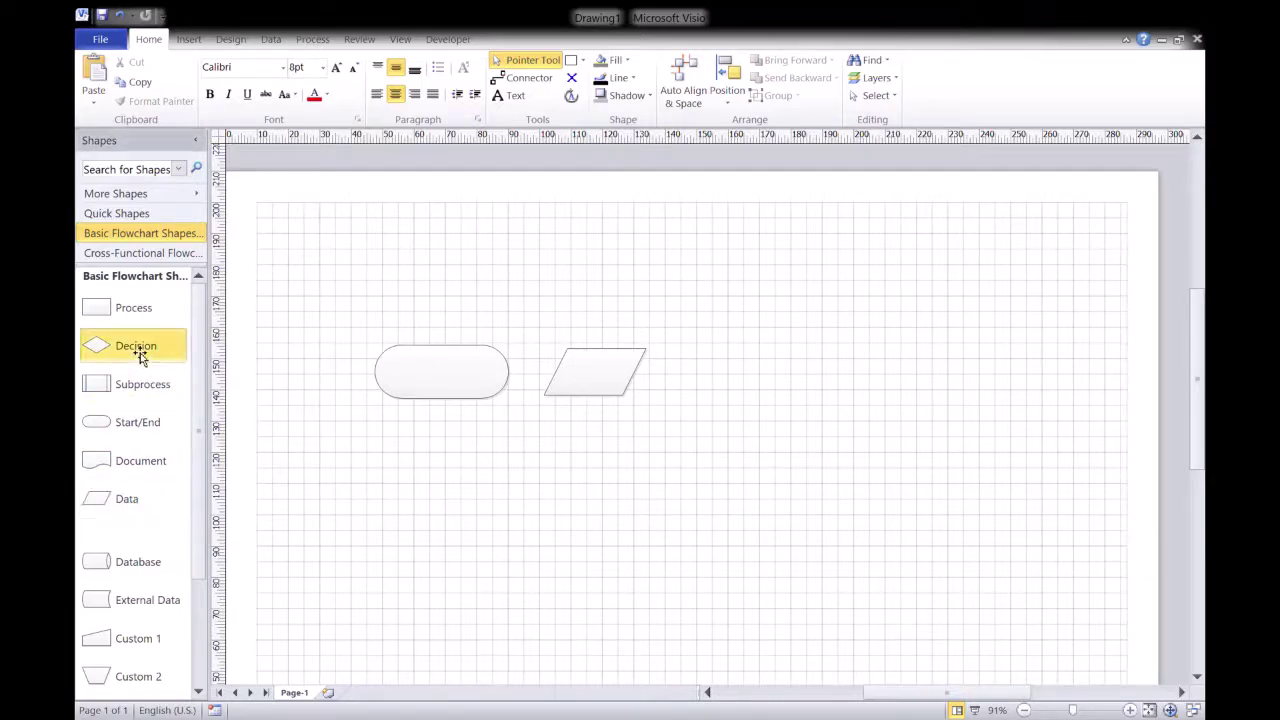
left_click_drag(140, 357, 744, 384)
left_click(815, 487)
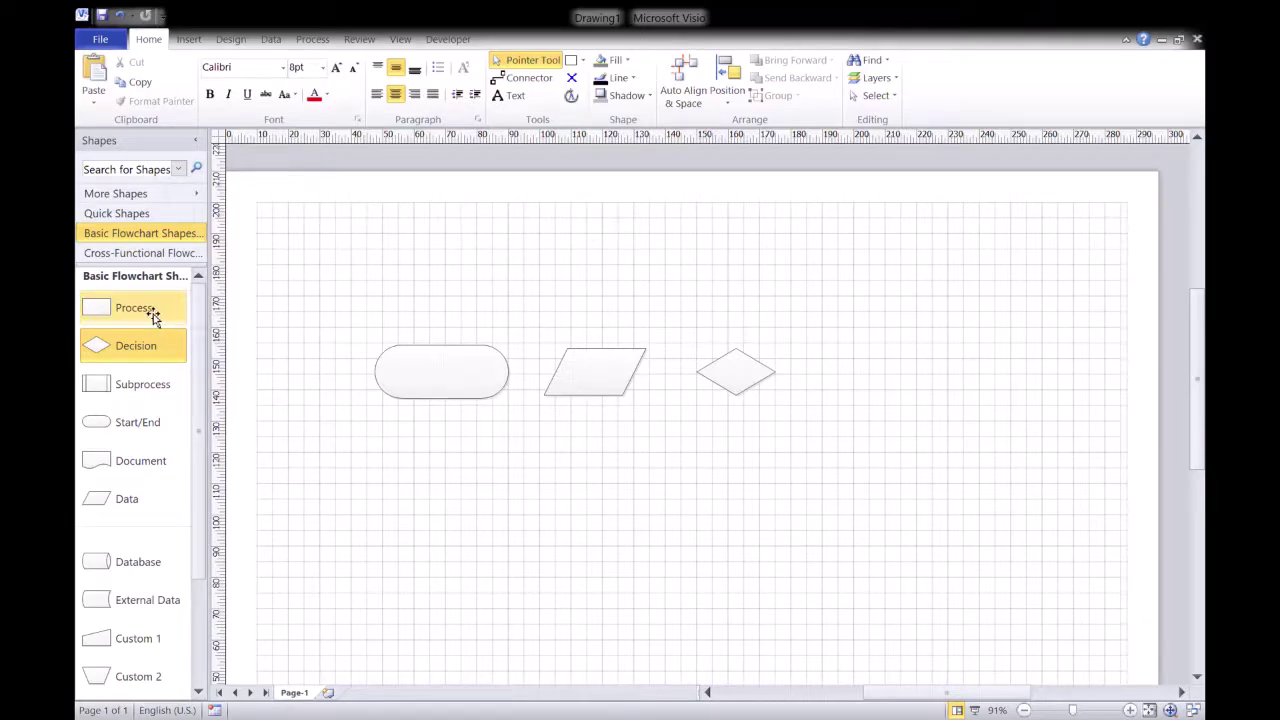
left_click_drag(155, 315, 923, 380)
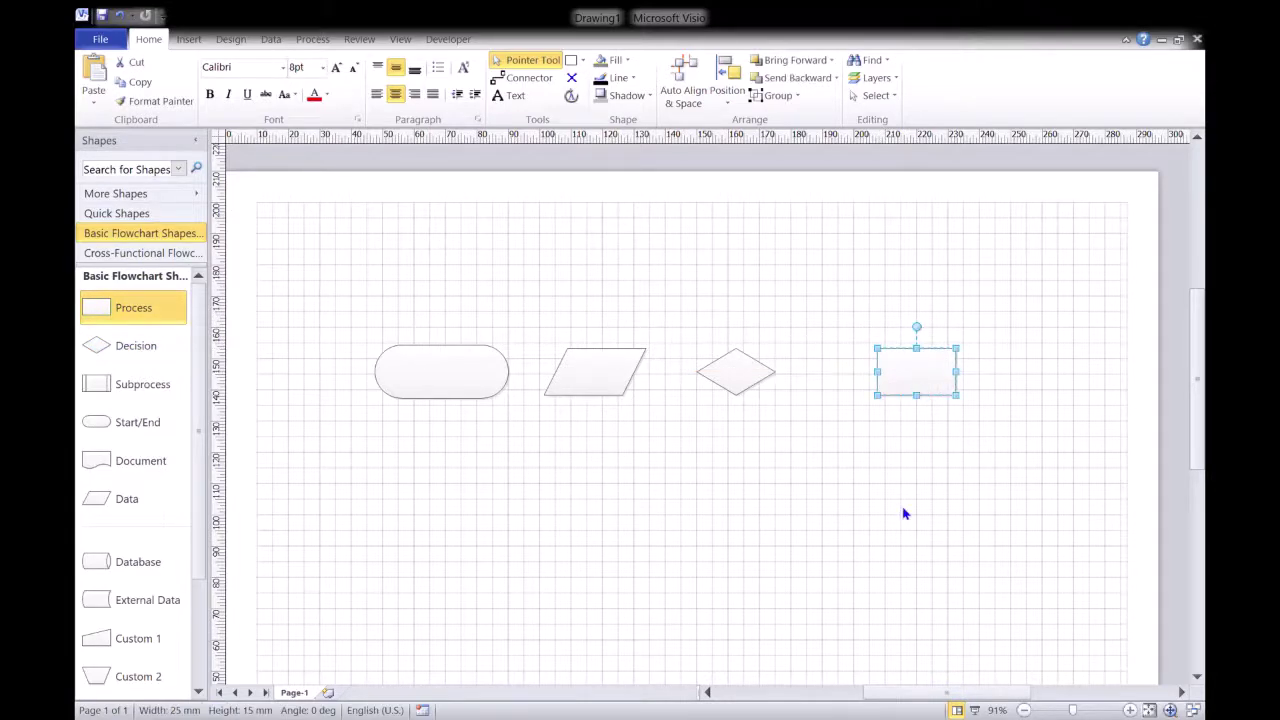
left_click(657, 500)
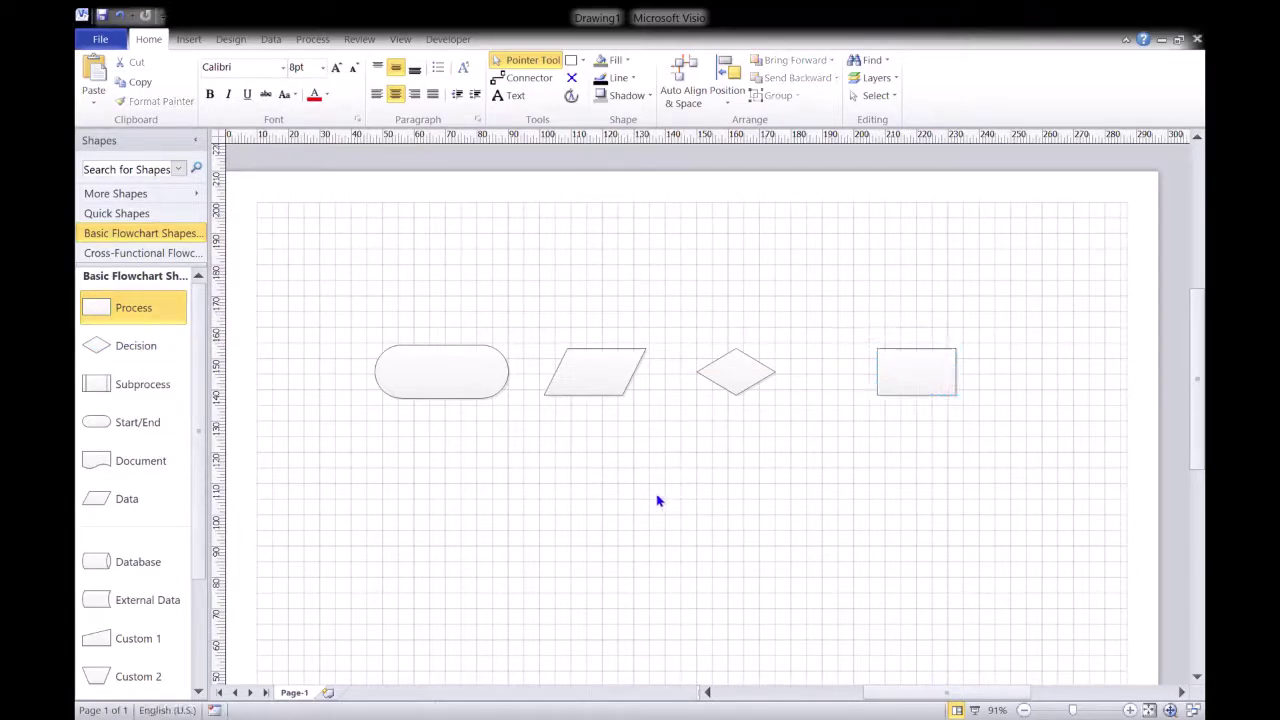
Build a second row from right to left, with Decision below Process, then Data, Process and Start/End beneath the other shapes.
left_click_drag(139, 353, 925, 478)
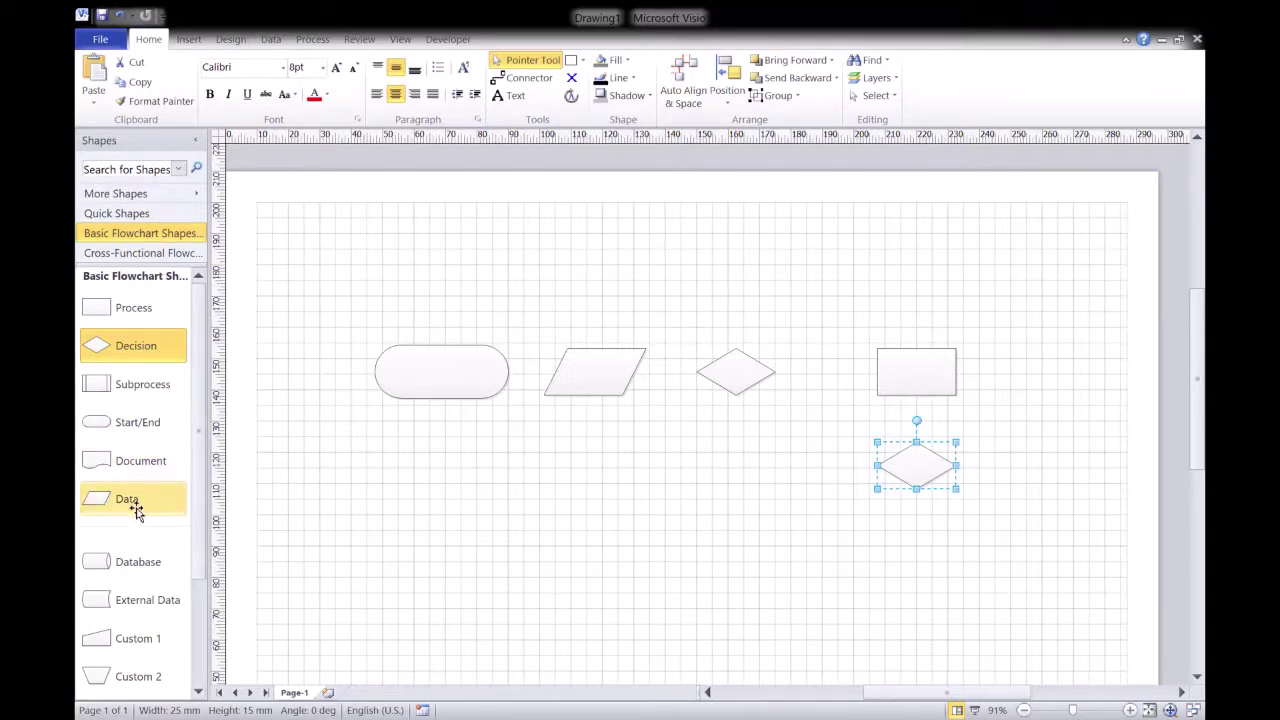
left_click_drag(137, 512, 743, 480)
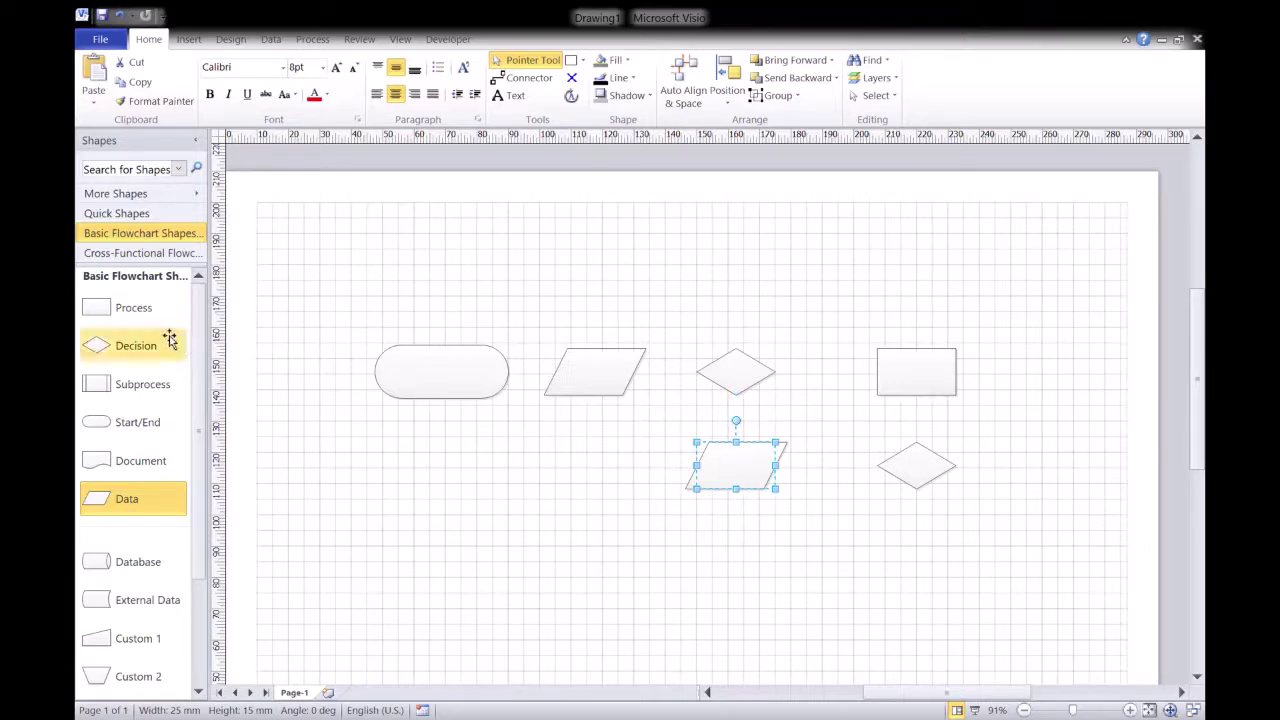
left_click_drag(146, 323, 596, 476)
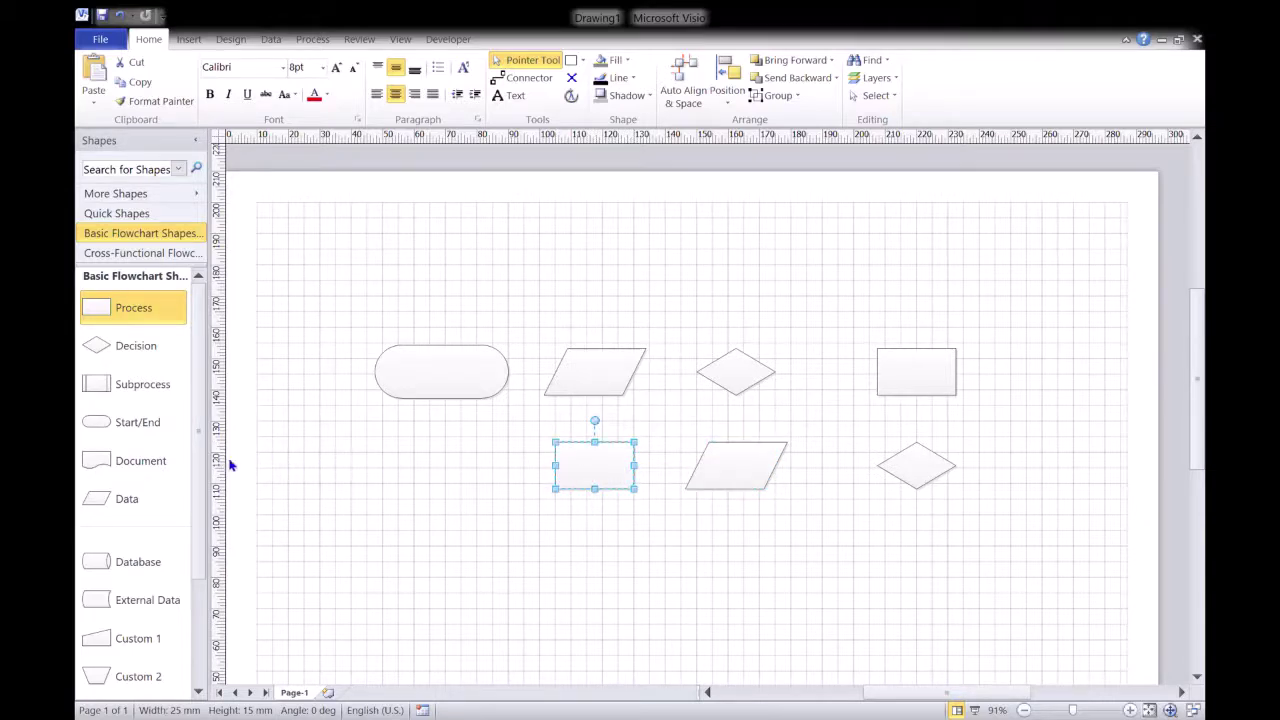
left_click_drag(135, 435, 449, 471)
left_click(678, 564)
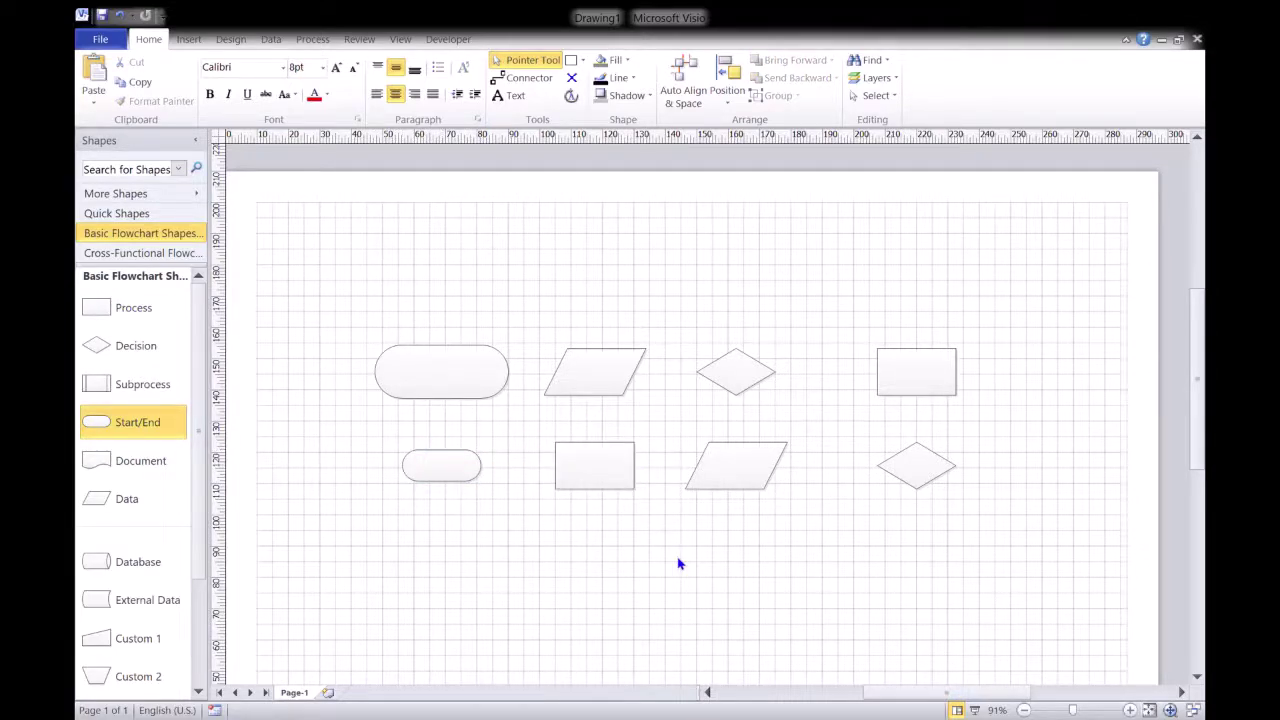
Shrink the upper Start/End shape to about 26 by 10.4 mm and align it with its row, above the lower Start/End.
left_click(449, 382)
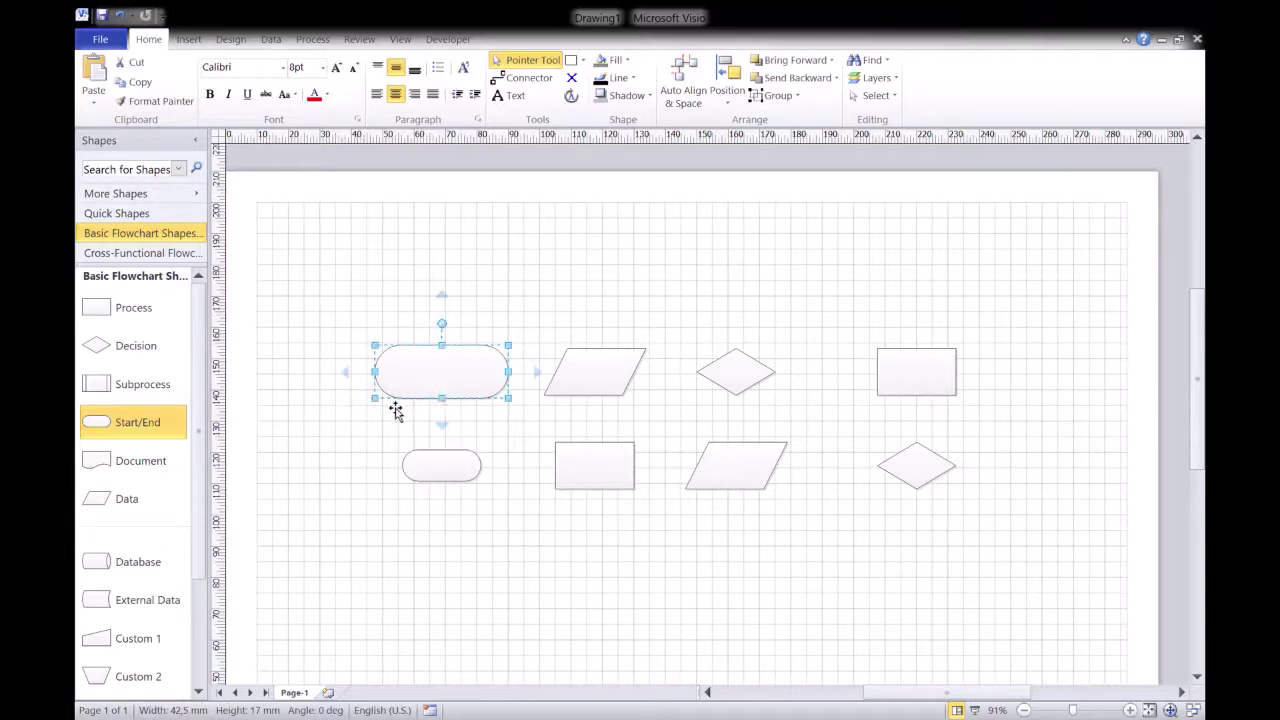
left_click_drag(380, 411, 453, 389)
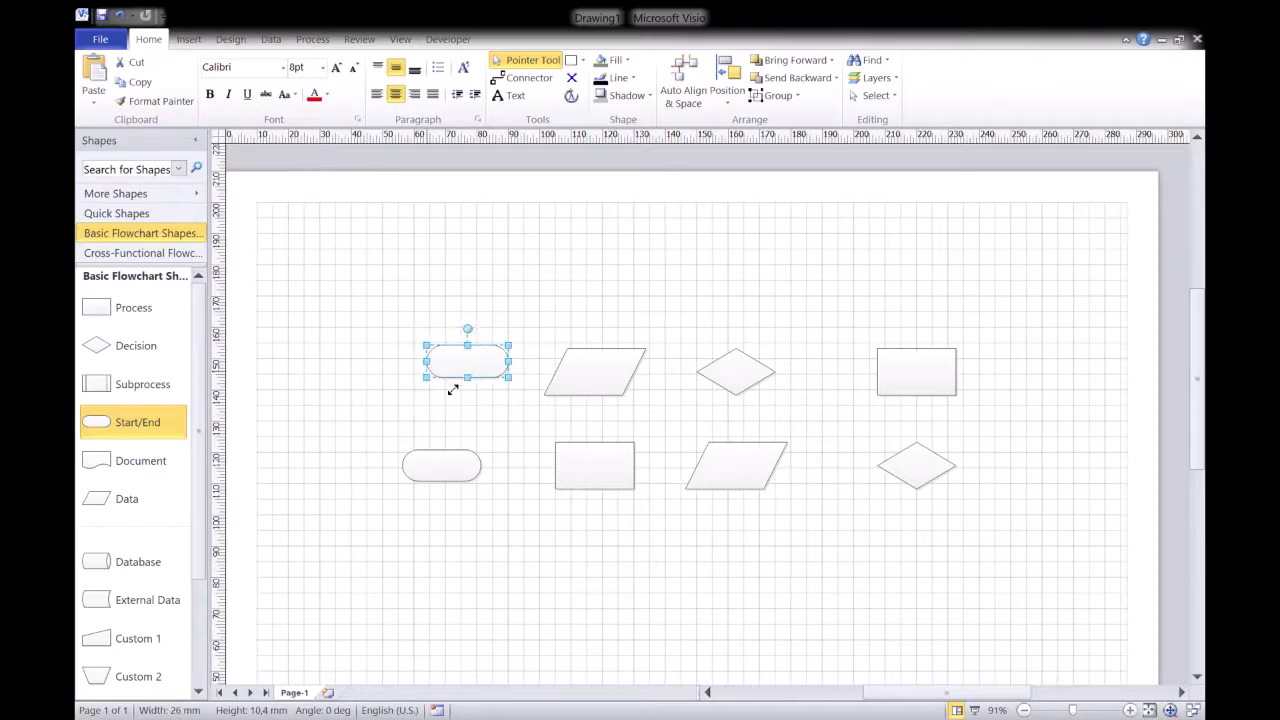
left_click(517, 431)
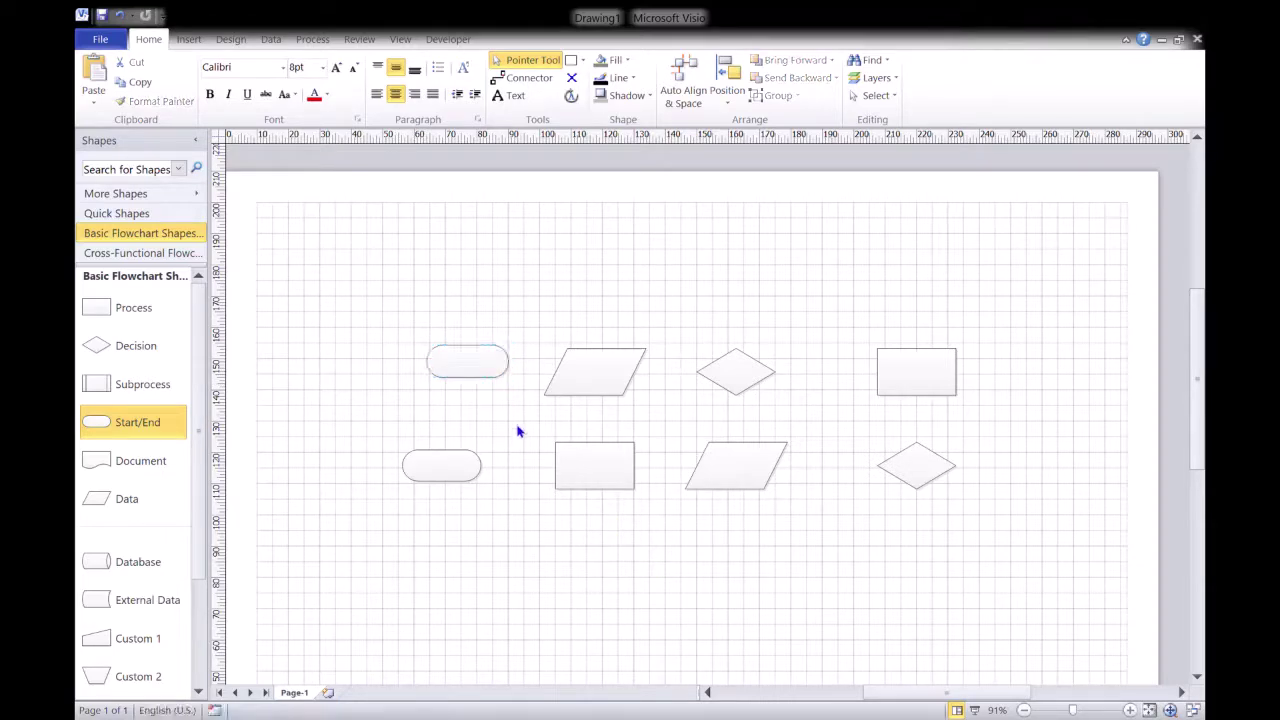
left_click(481, 376)
mouse_move(481, 376)
left_mouse_down()
mouse_move(447, 384)
mouse_move(469, 383)
left_mouse_up()
left_click(655, 586)
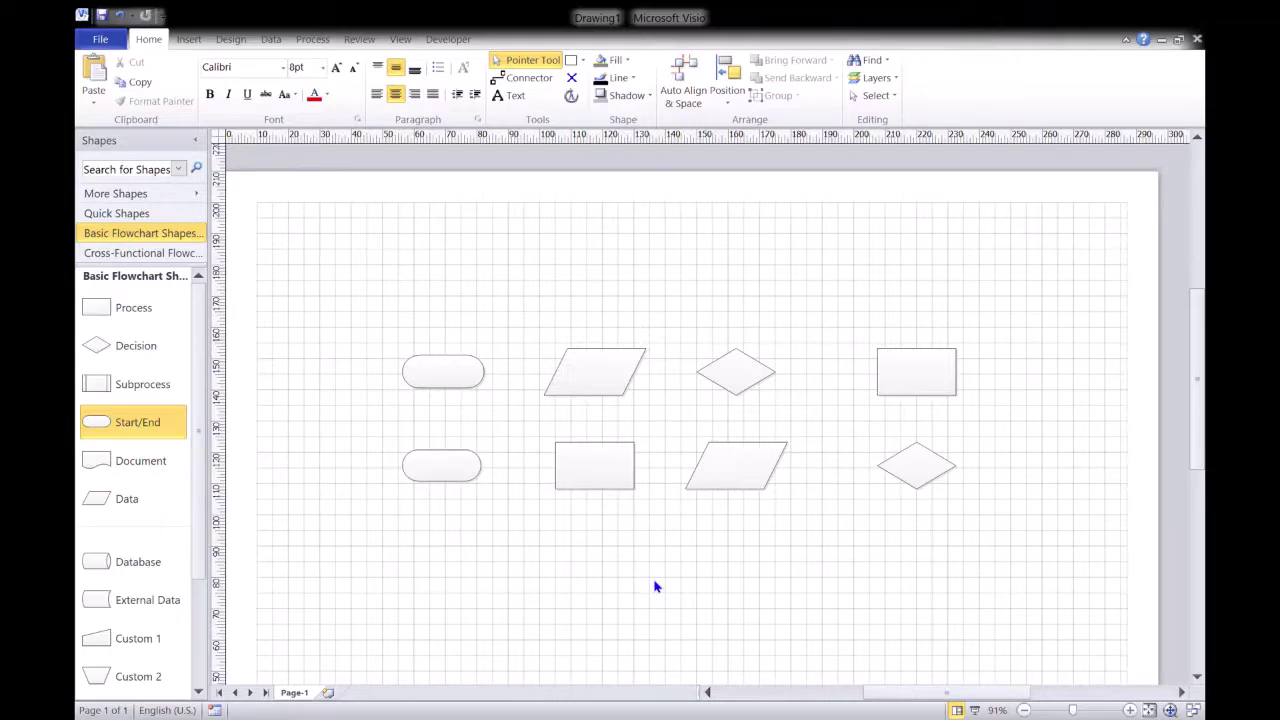
Connect the shapes in sequence, from upper Start/End through Data, Decision and Process, down to the lower Decision, then Data, Process and lower Start/End.
left_click(536, 85)
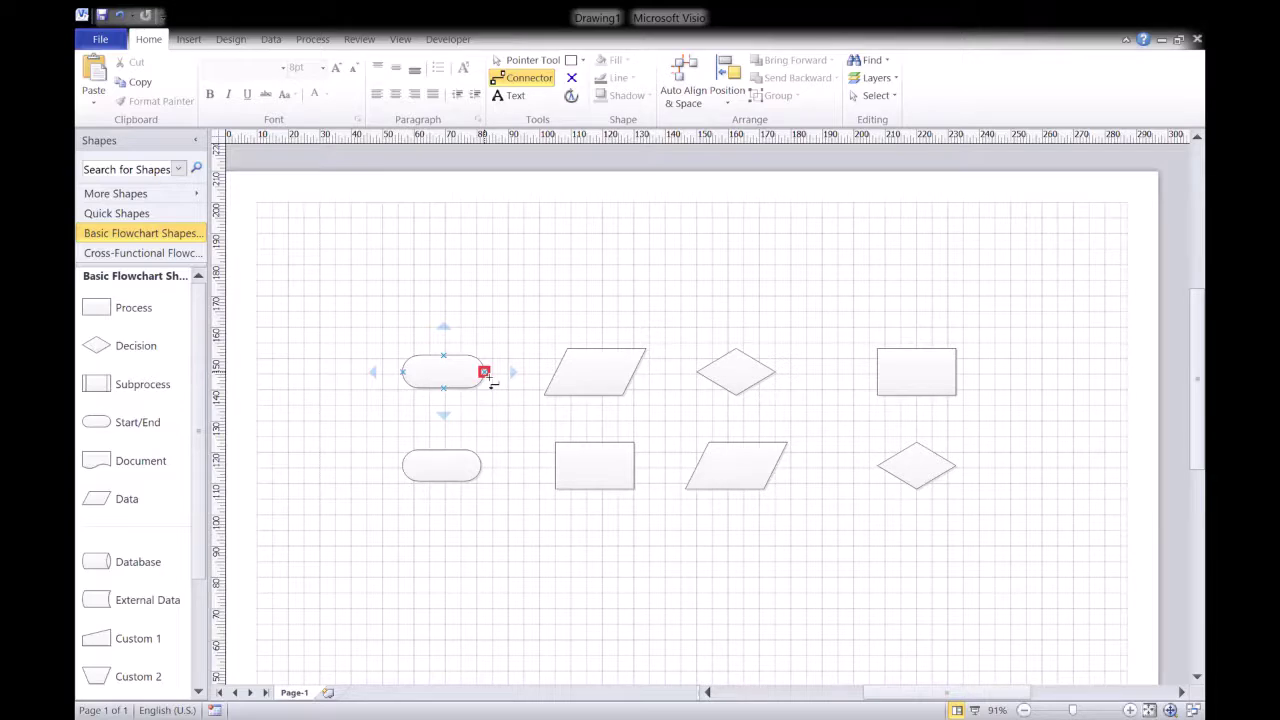
left_click_drag(489, 378, 563, 382)
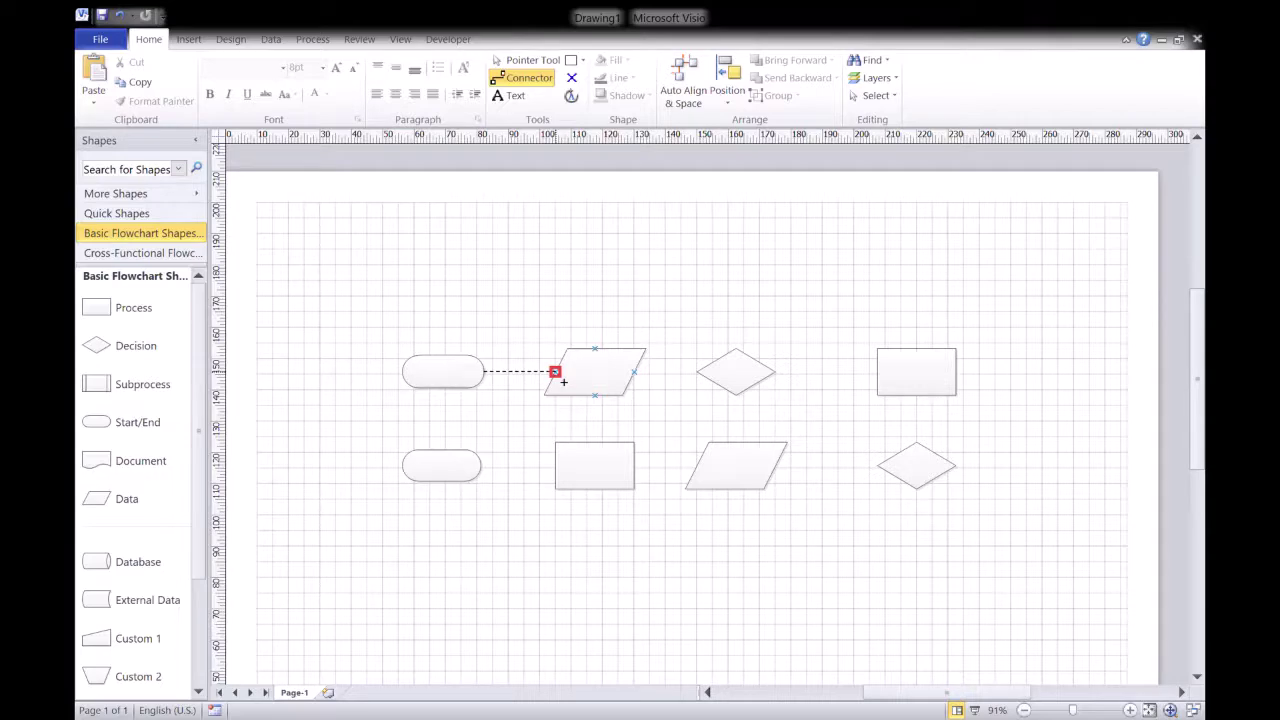
left_click_drag(563, 382, 563, 382)
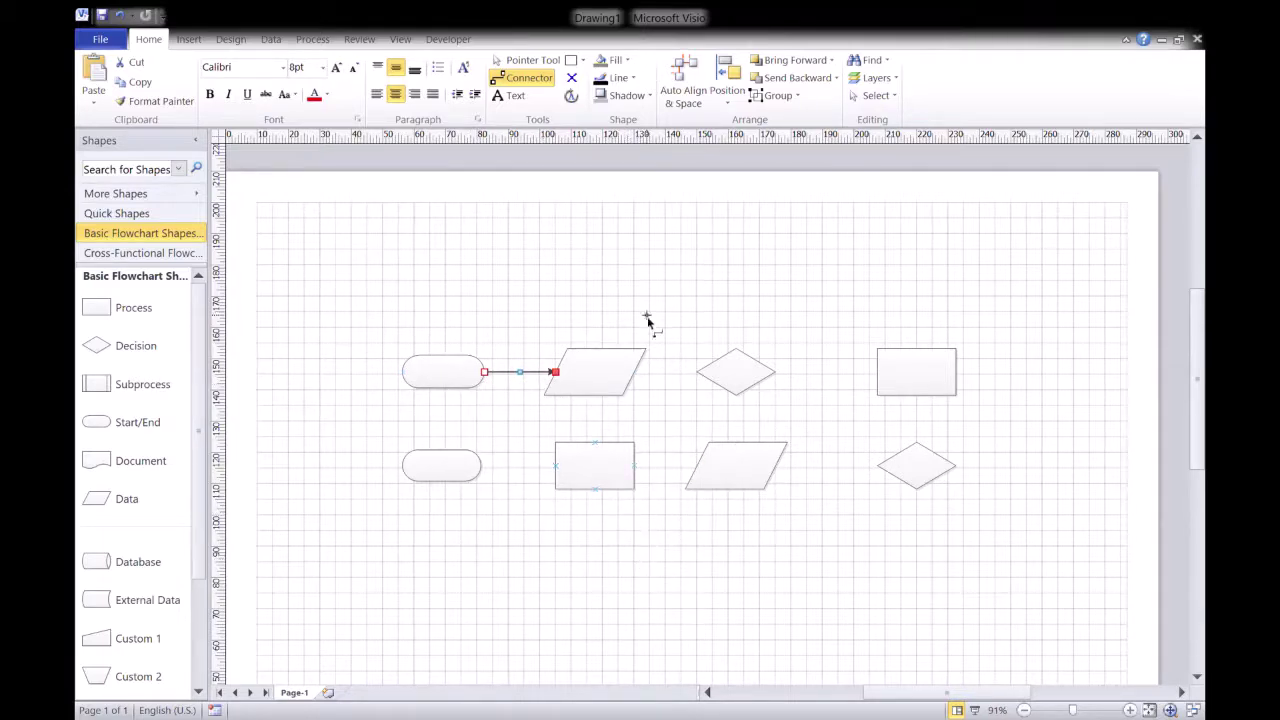
left_click(641, 378)
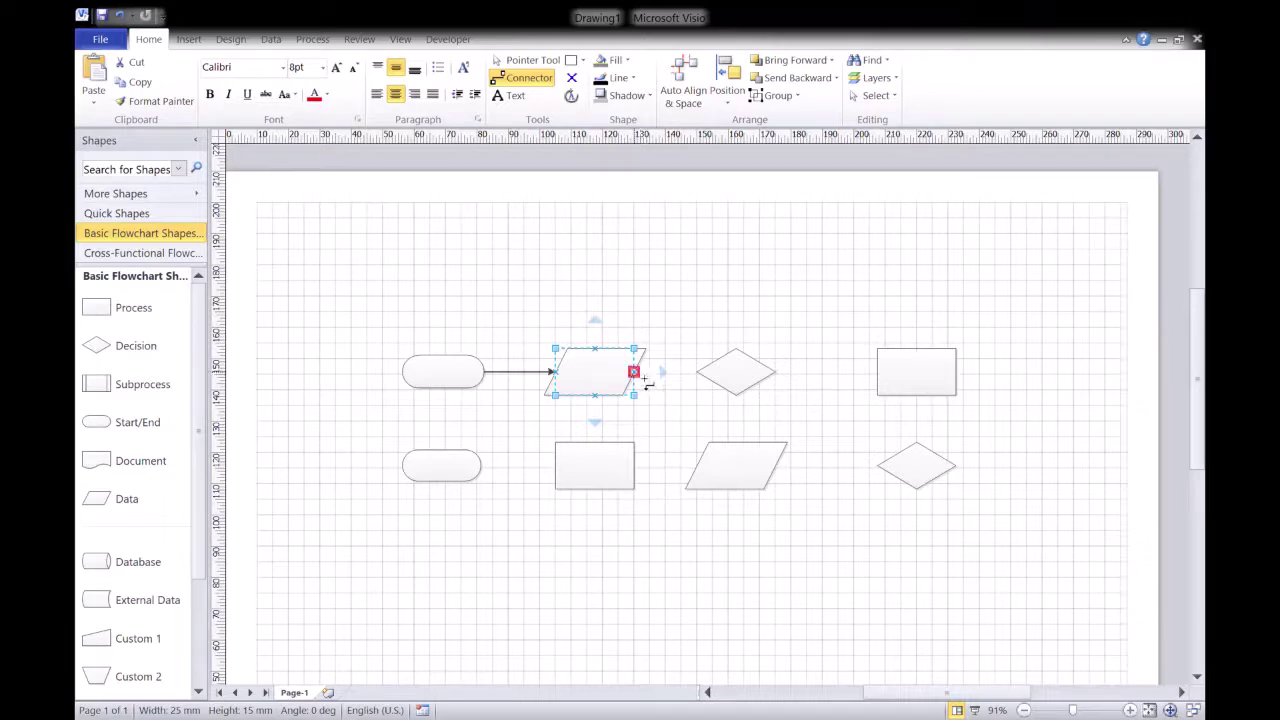
left_click_drag(640, 375, 776, 466)
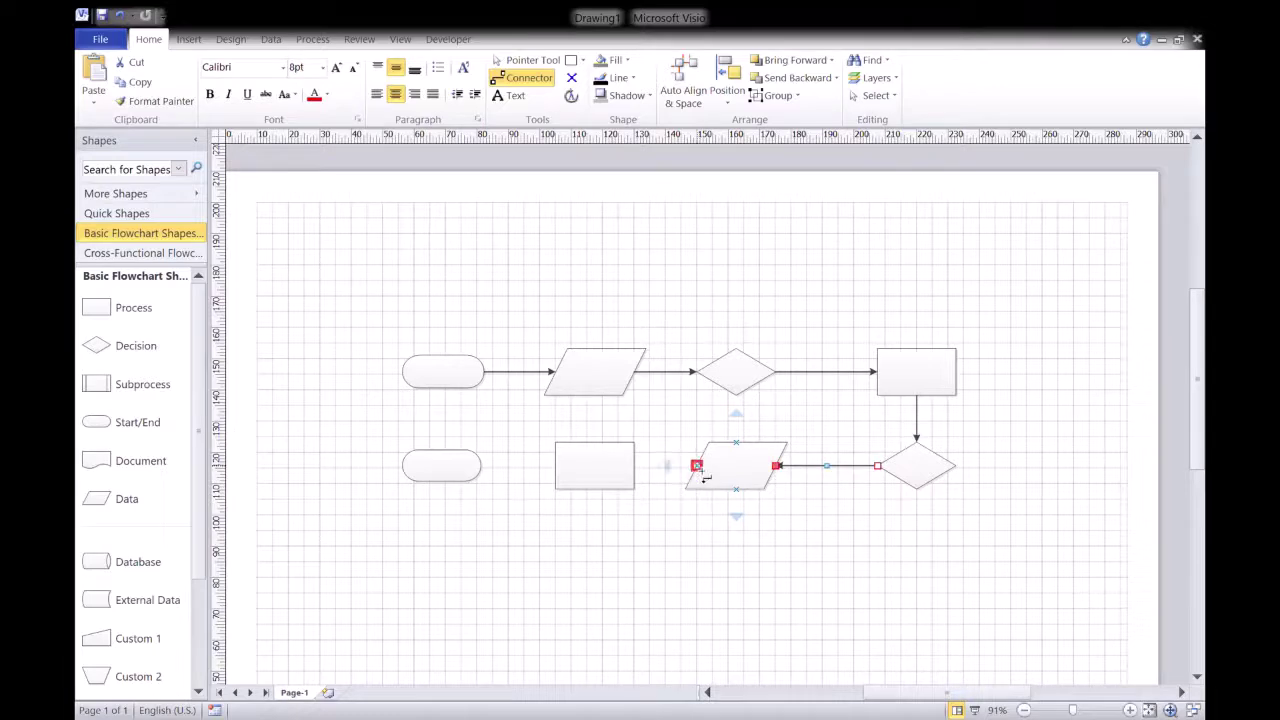
left_click_drag(697, 466, 494, 478)
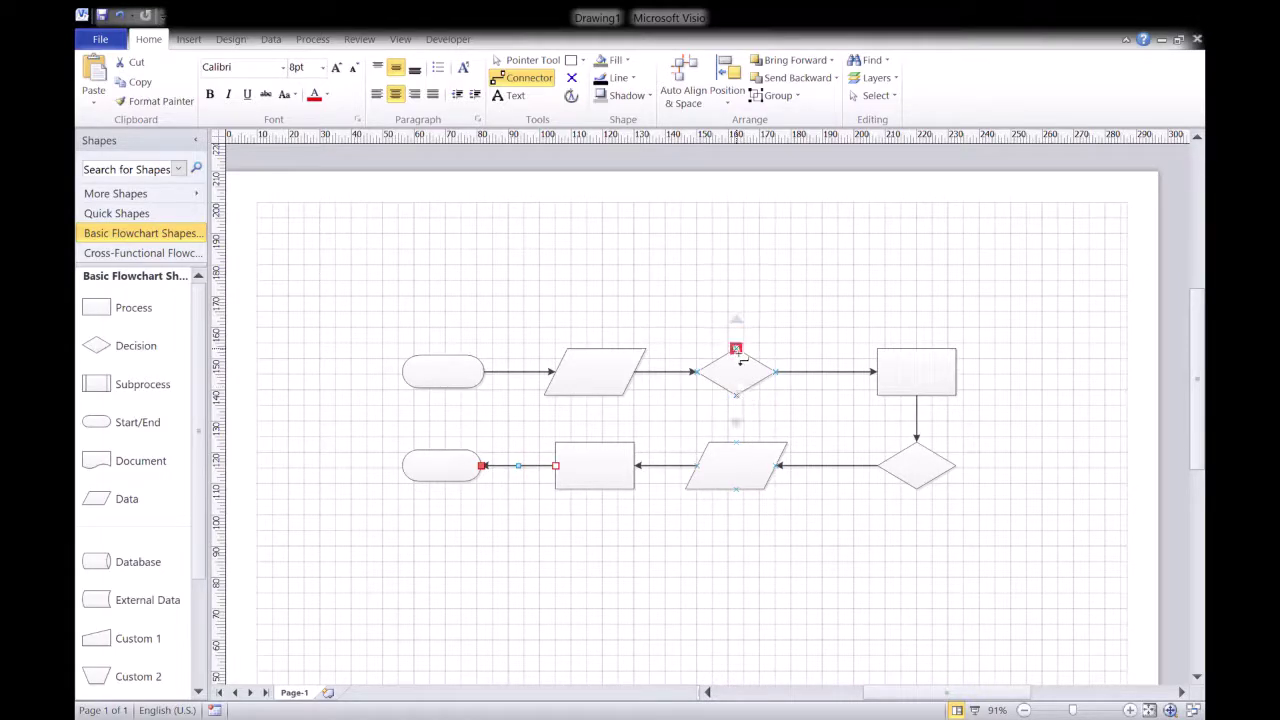
Add loop-back connectors from the upper Decision's top to the upper Data's top, and from the lower Decision's right corner to the upper Process's right side.
mouse_move(741, 364)
left_click(741, 363)
left_click_drag(729, 313, 596, 348)
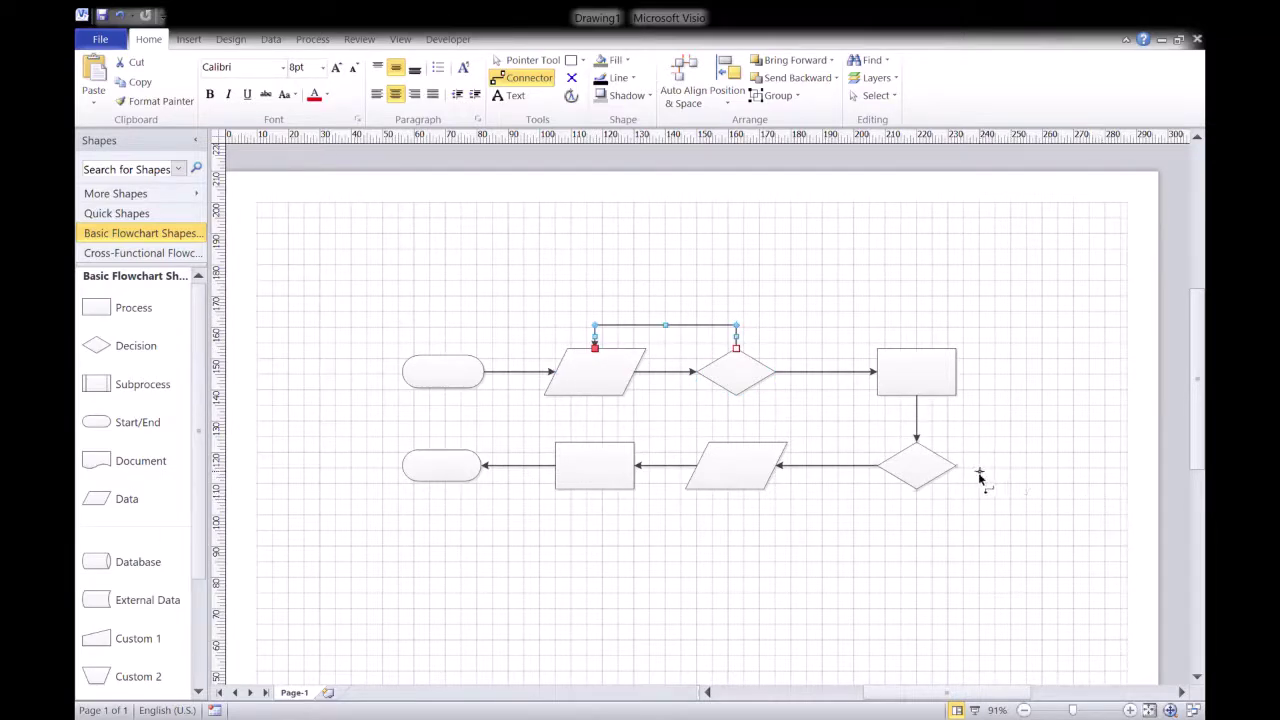
left_click_drag(957, 466, 960, 372)
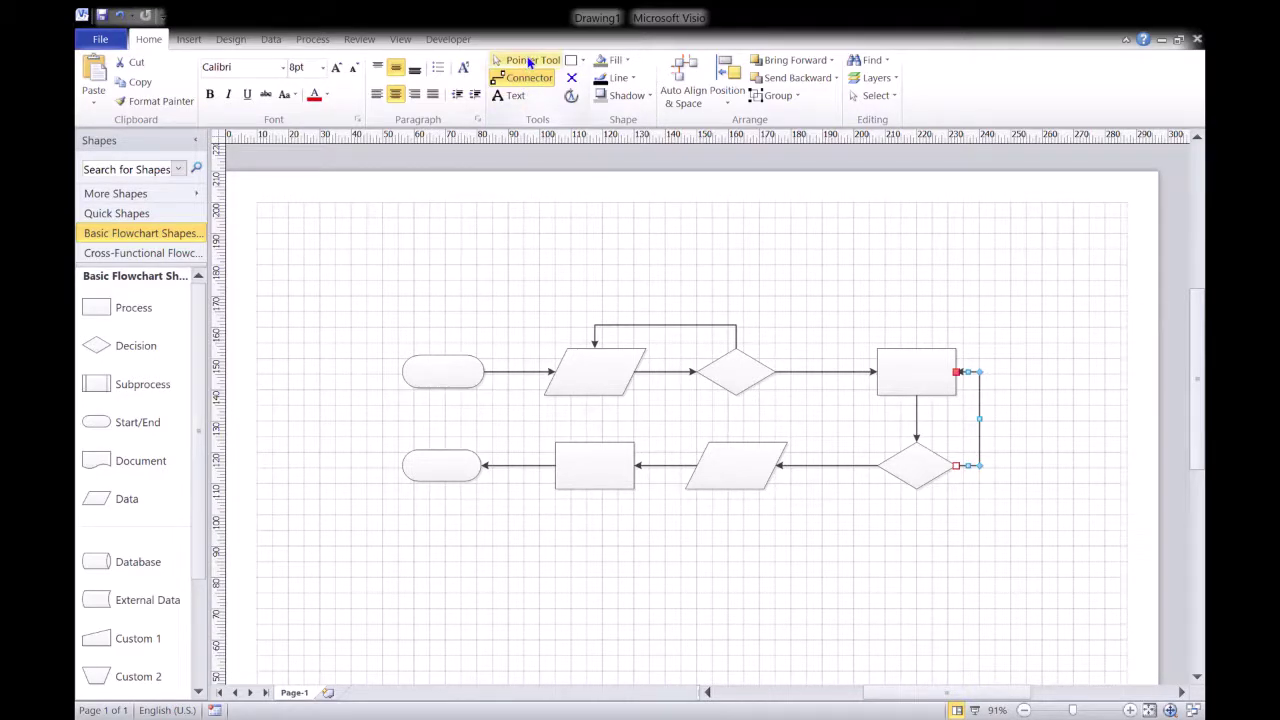
left_click(530, 63)
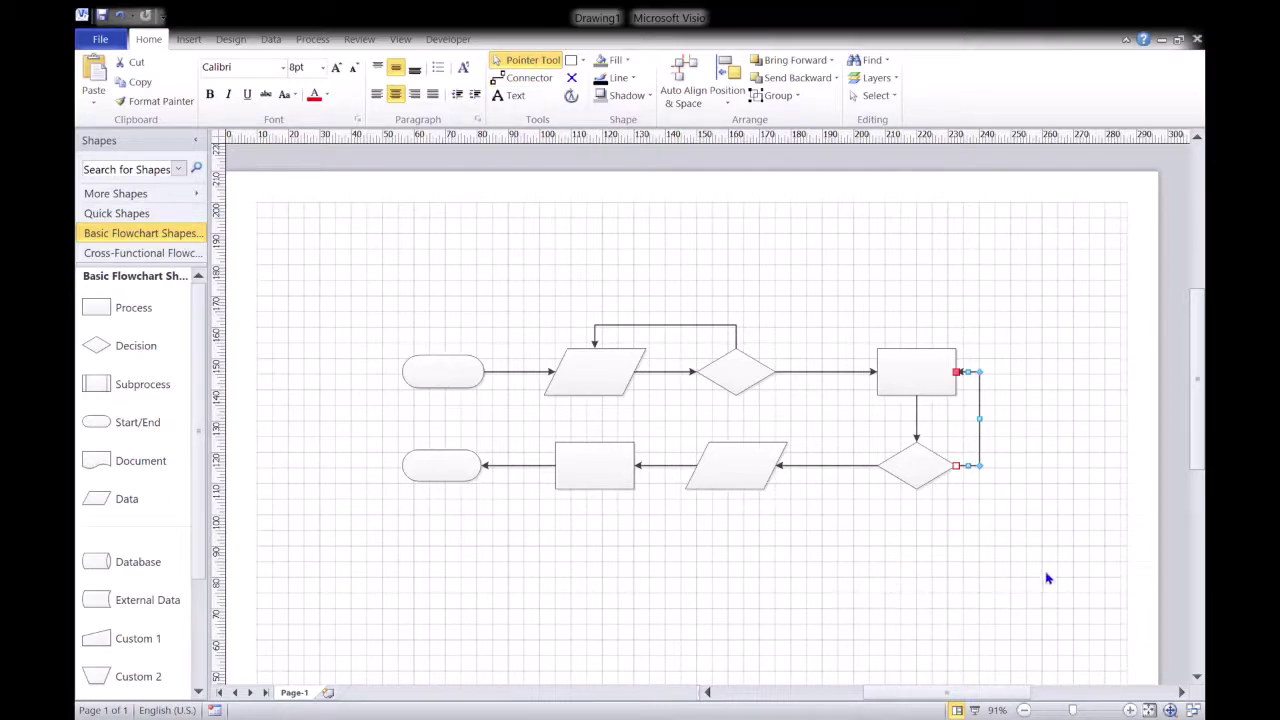
left_click(693, 581)
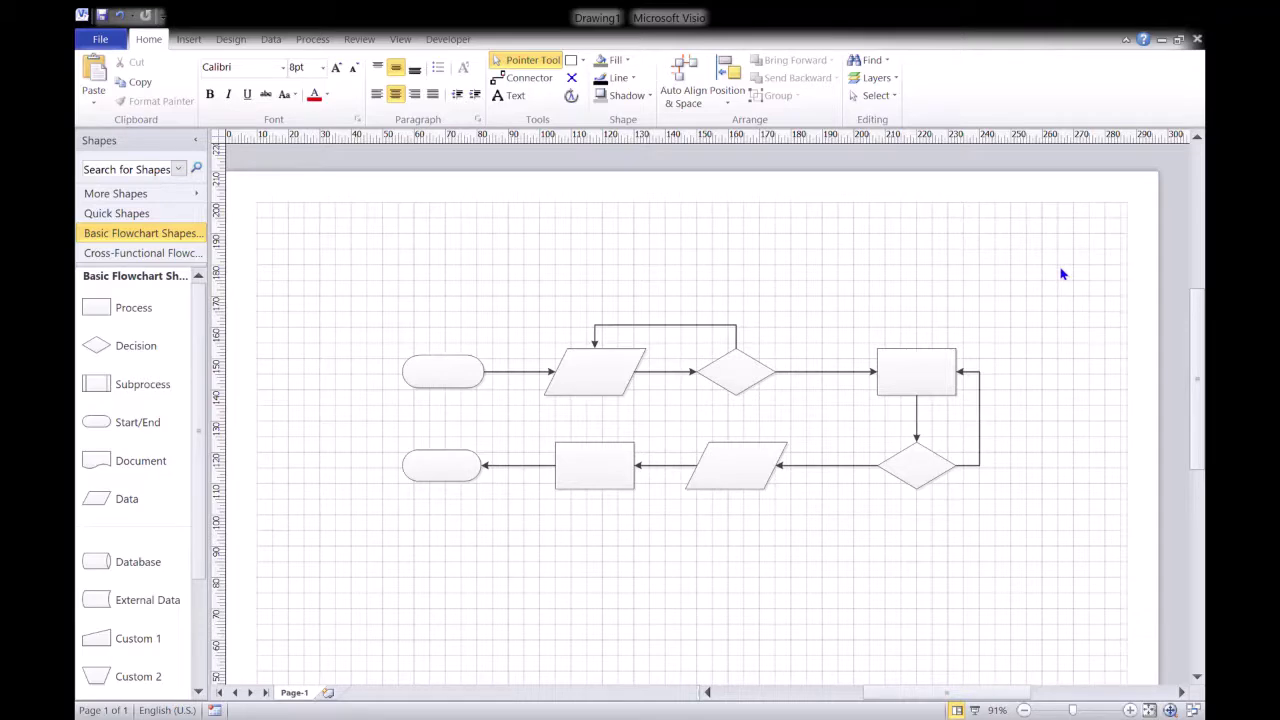
Enlarge the whole flowchart proportionally across the page width, making the upper Start/End shape about 37.6 by 15 mm.
scroll(1054, 562, "left", 1)
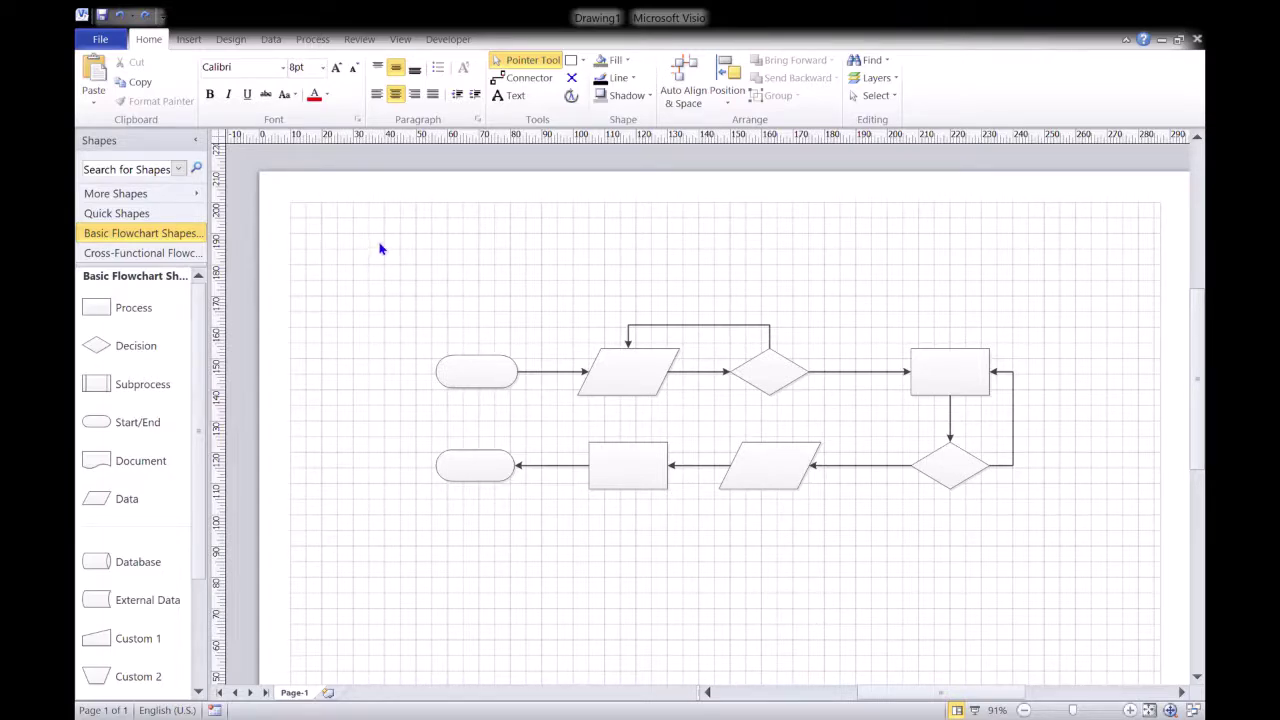
left_click_drag(388, 254, 1116, 597)
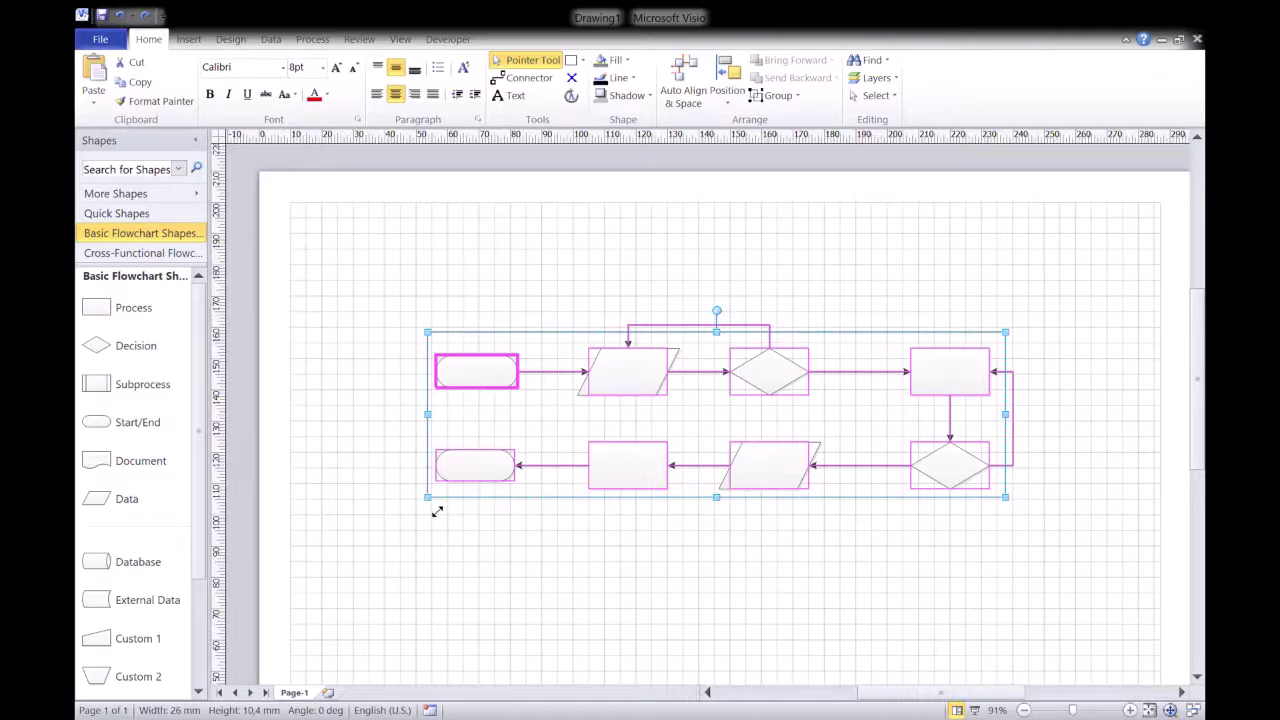
left_click_drag(435, 511, 320, 538)
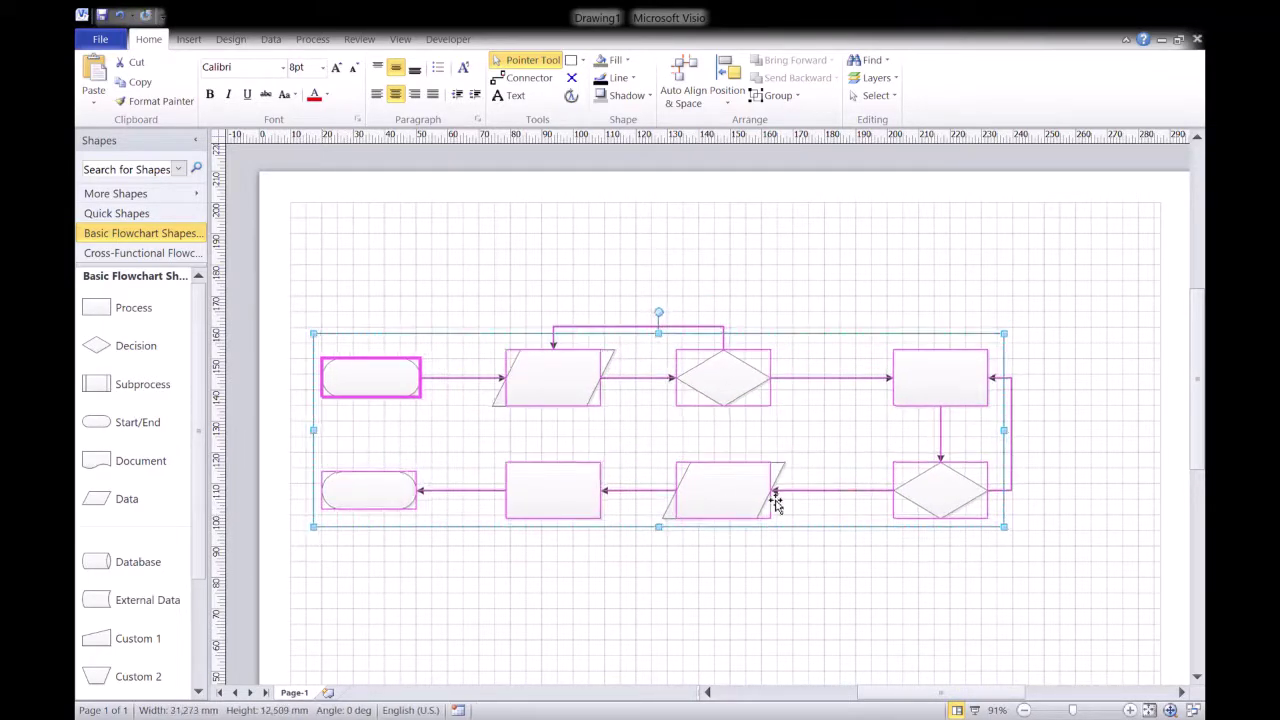
left_click_drag(1019, 541, 1078, 577)
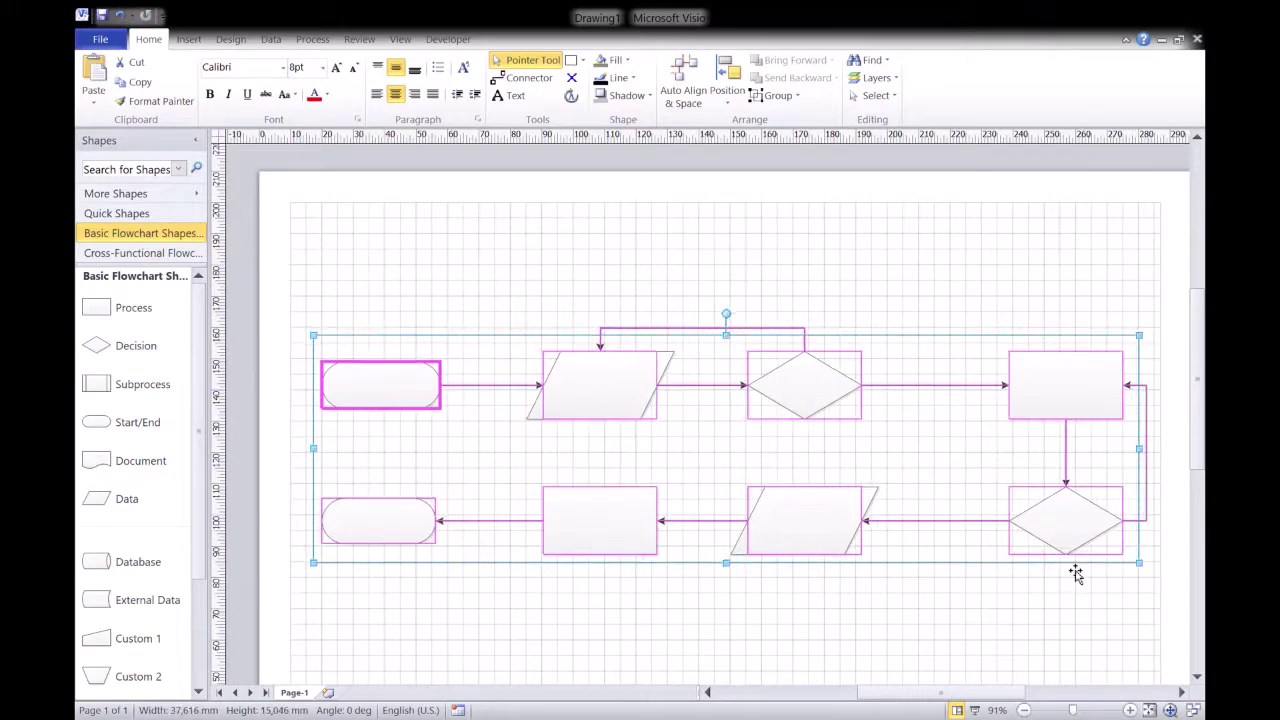
left_click(1006, 652)
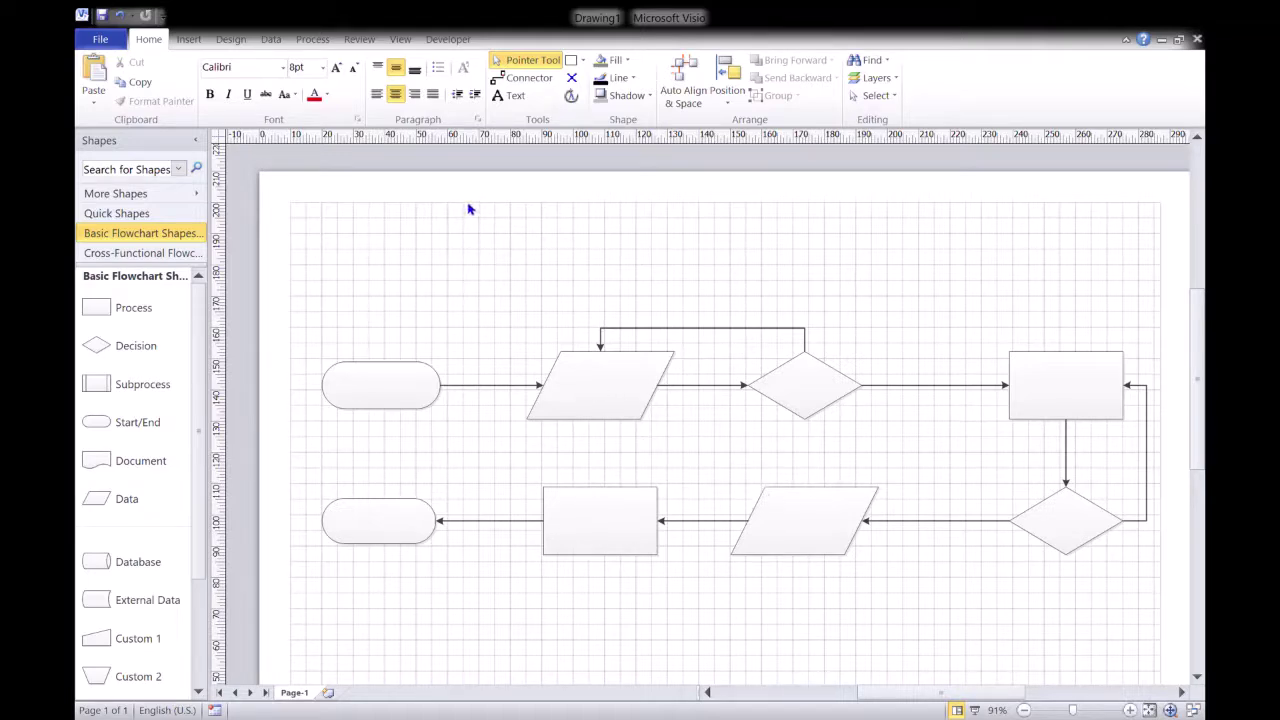
Label the upper Start/End shape "Mulai" and the upper Data shape "Input Nomor Mahasiswa dan Password".
left_click(515, 98)
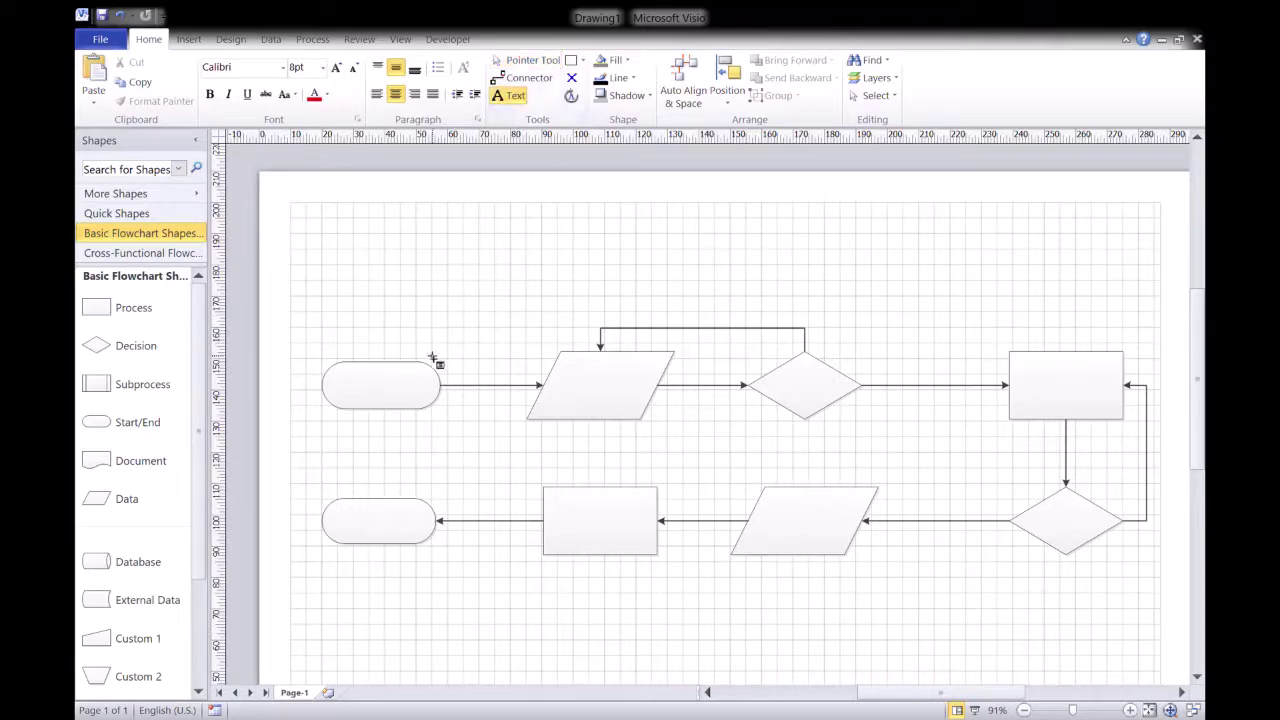
left_click(383, 389)
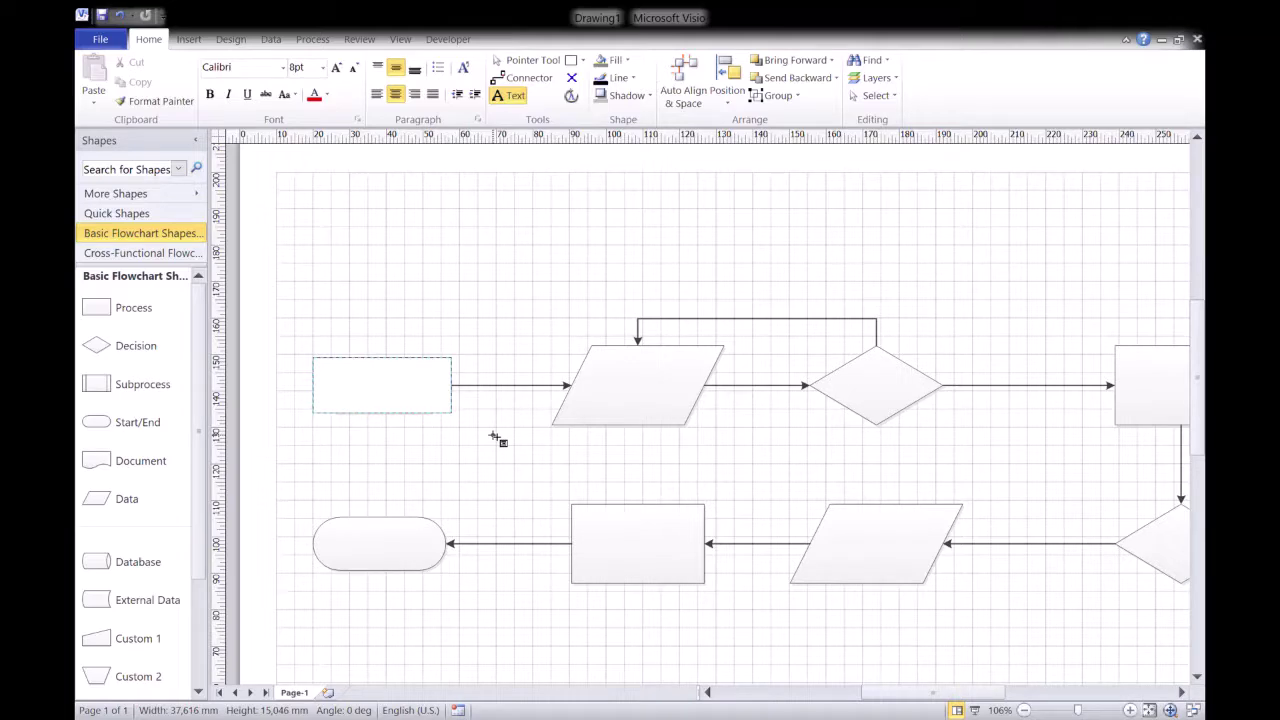
type("Mulai")
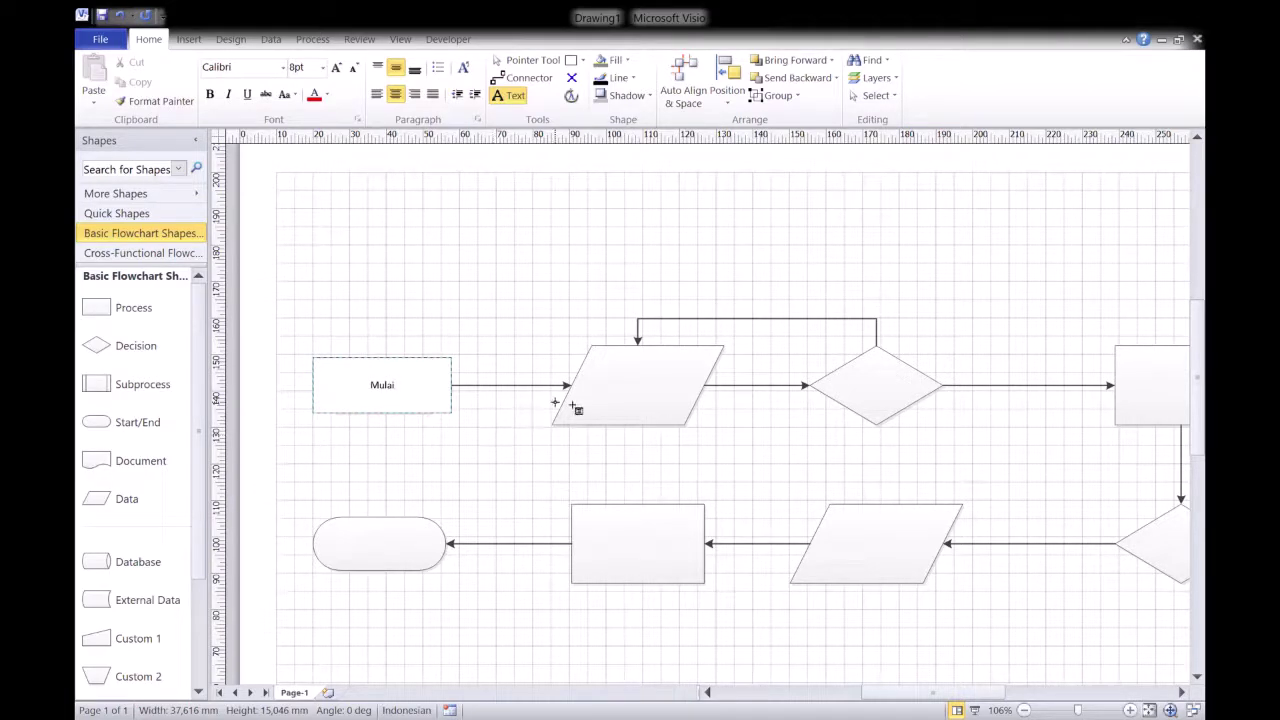
left_click(645, 390)
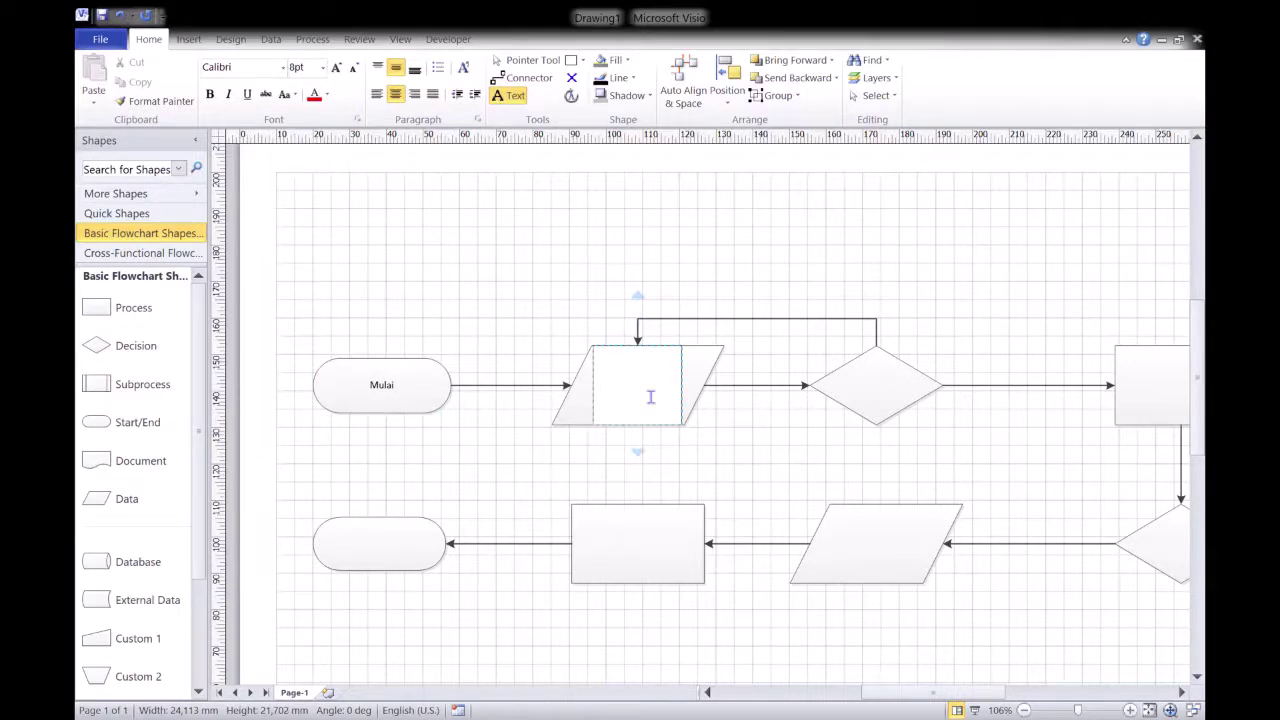
type("Input Nomor Mahas")
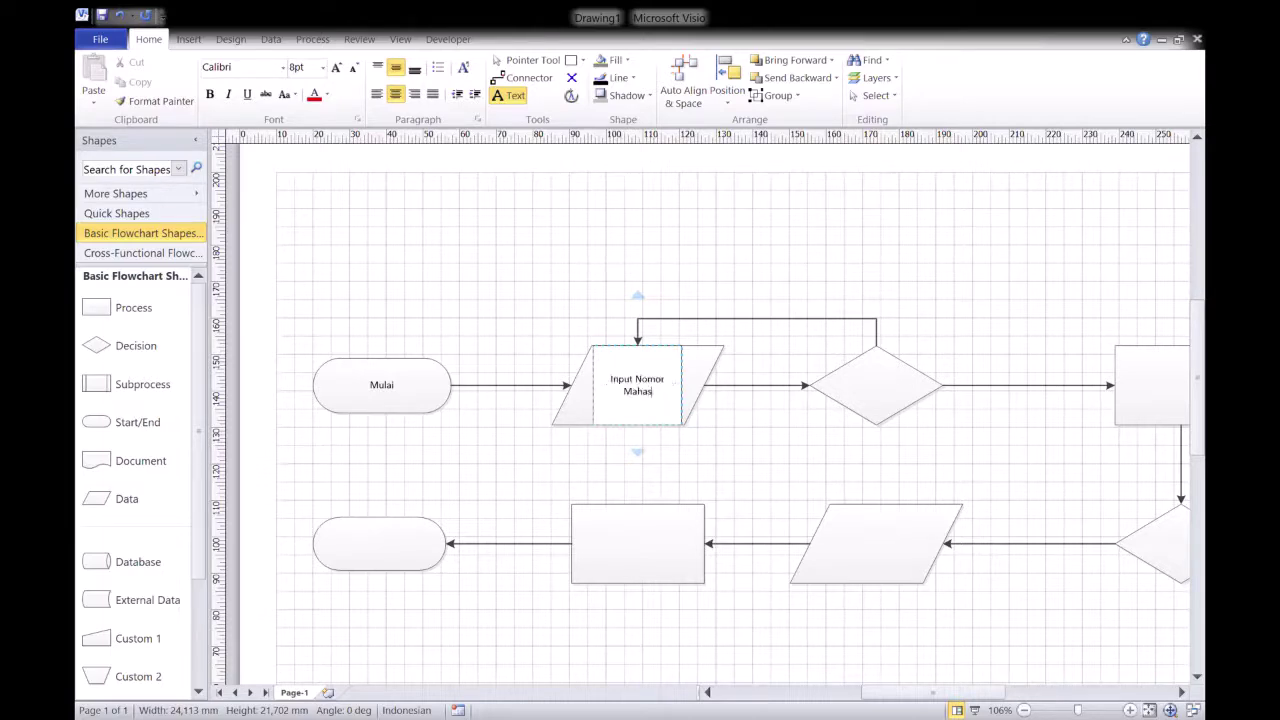
type("iswa dan Passwor")
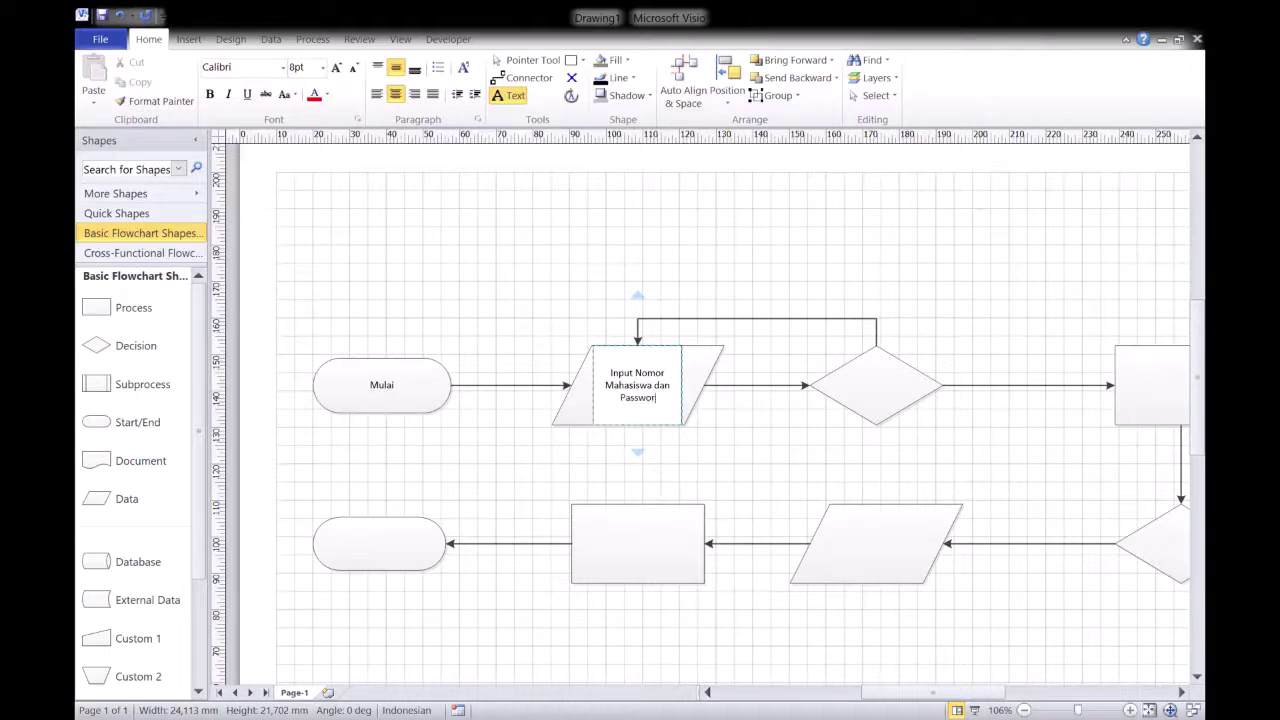
type("d")
Label the upper Decision shape "Validasi Nomor Mahasiswa dan Password".
double_click(889, 396)
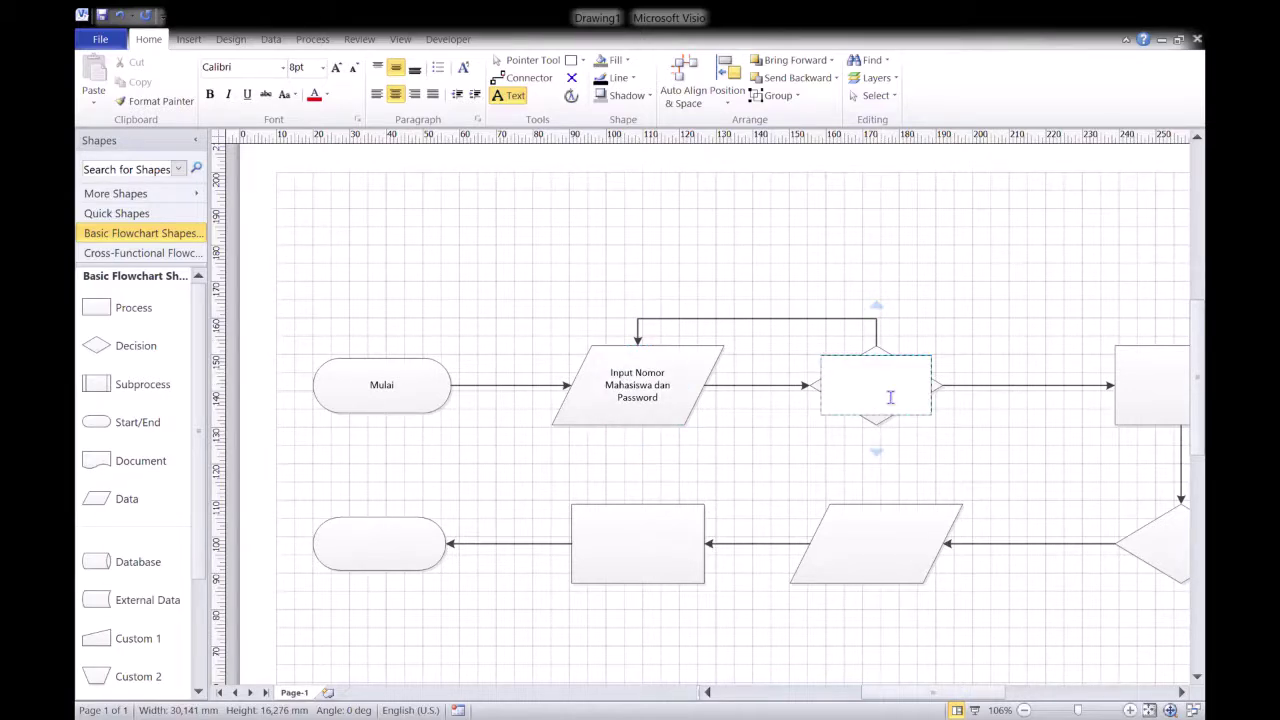
type("Validasi Nomor")
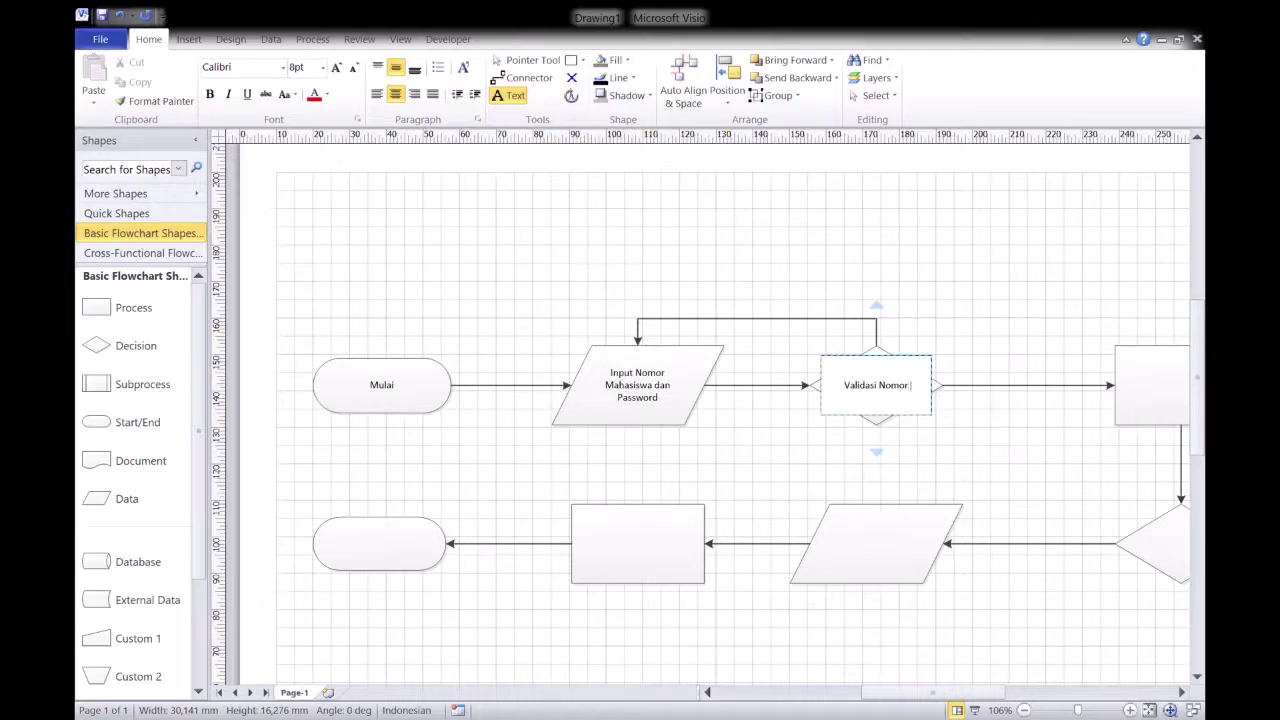
type(" Mahasiswa")
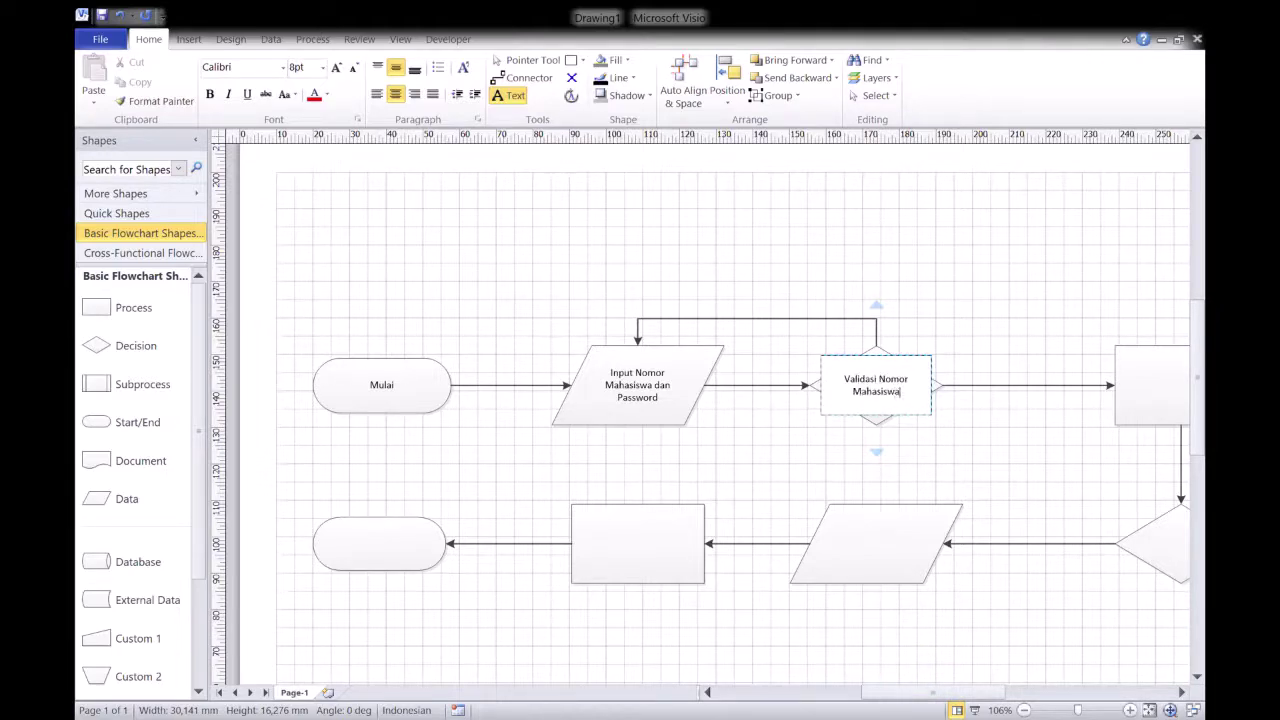
type(" dan Password")
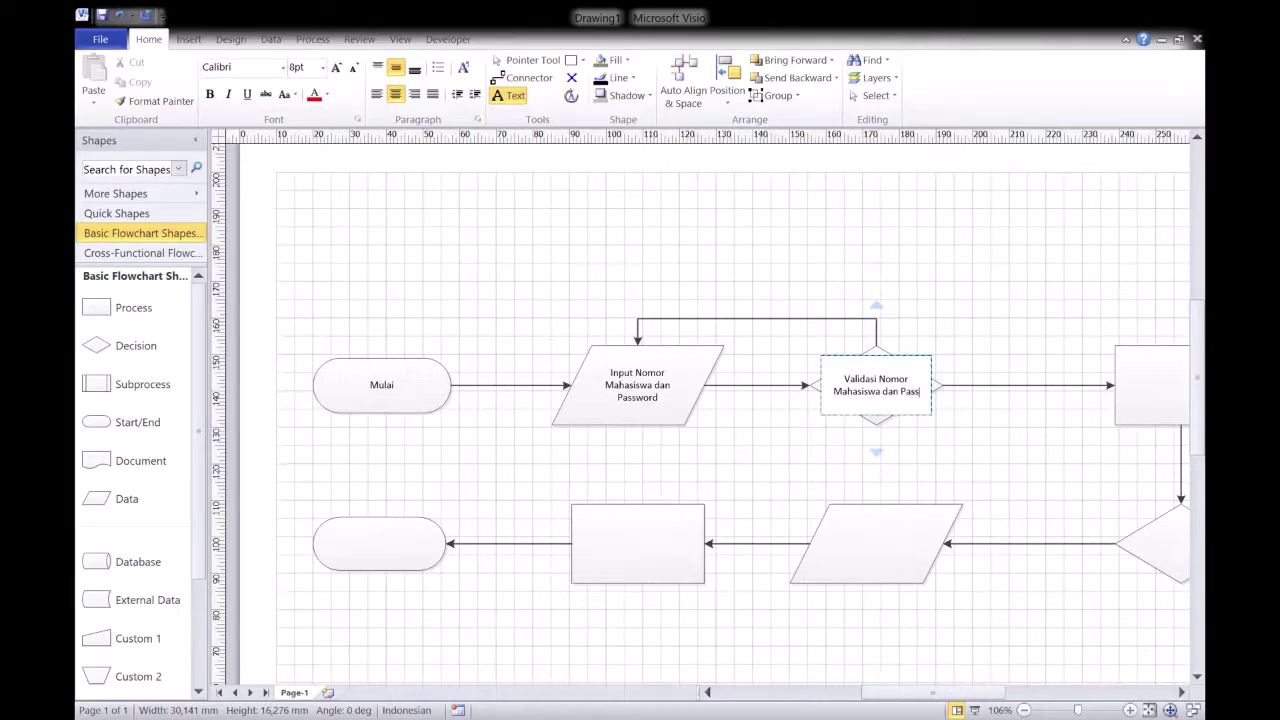